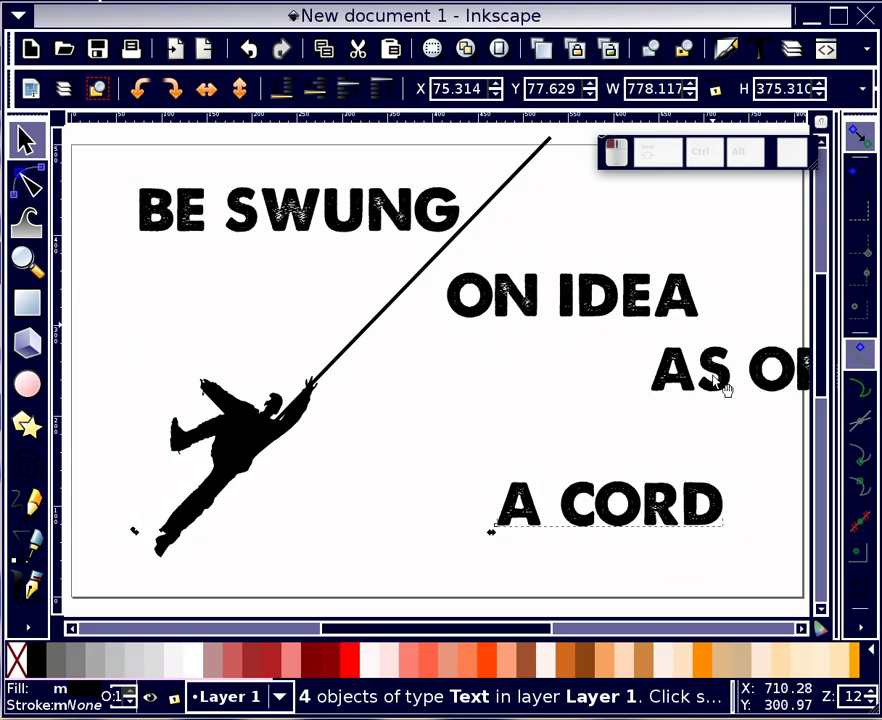
Step: Move the "AS ON" text fully onto the page, beneath "ON IDEA" and above "A CORD"
key(Escape)
drag(724, 385, 631, 392)
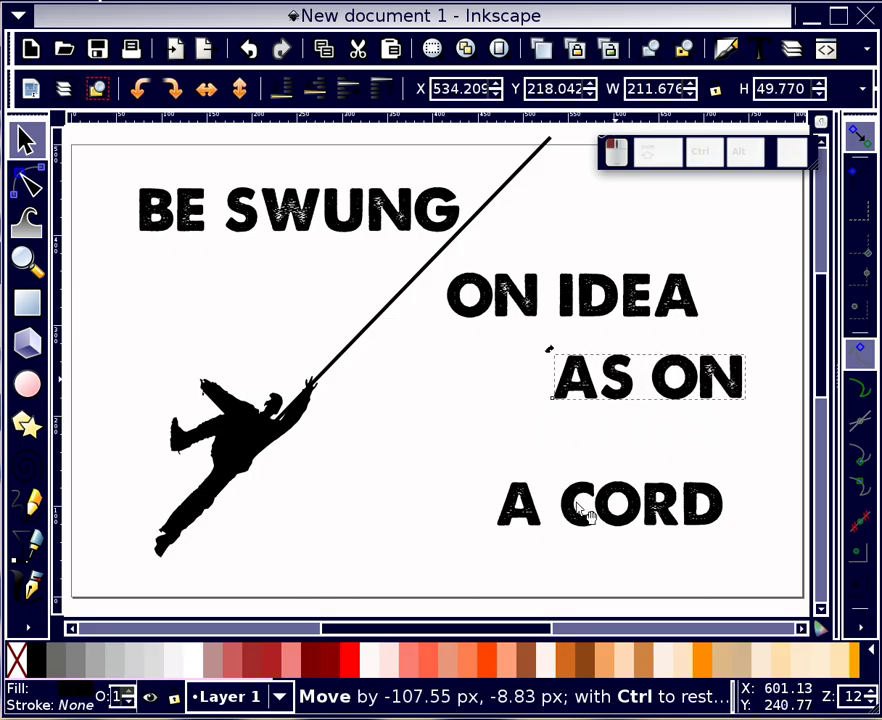
Step: Enlarge the "A CORD" text to about 391 px wide and the "ON IDEA" text to about 352 px wide
click(498, 491)
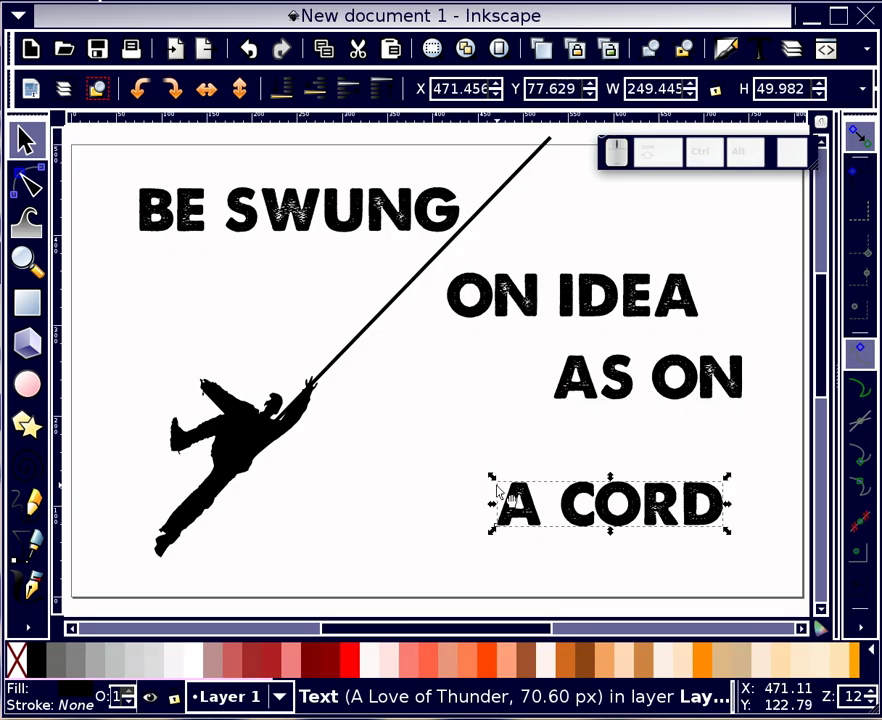
drag(492, 478, 366, 419)
click(655, 287)
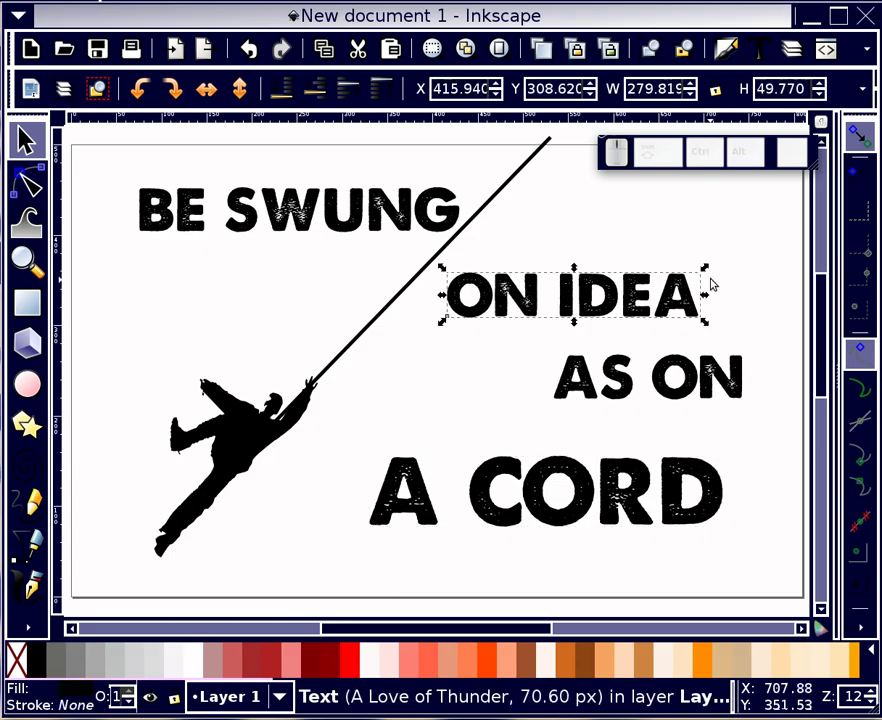
drag(709, 272, 679, 252)
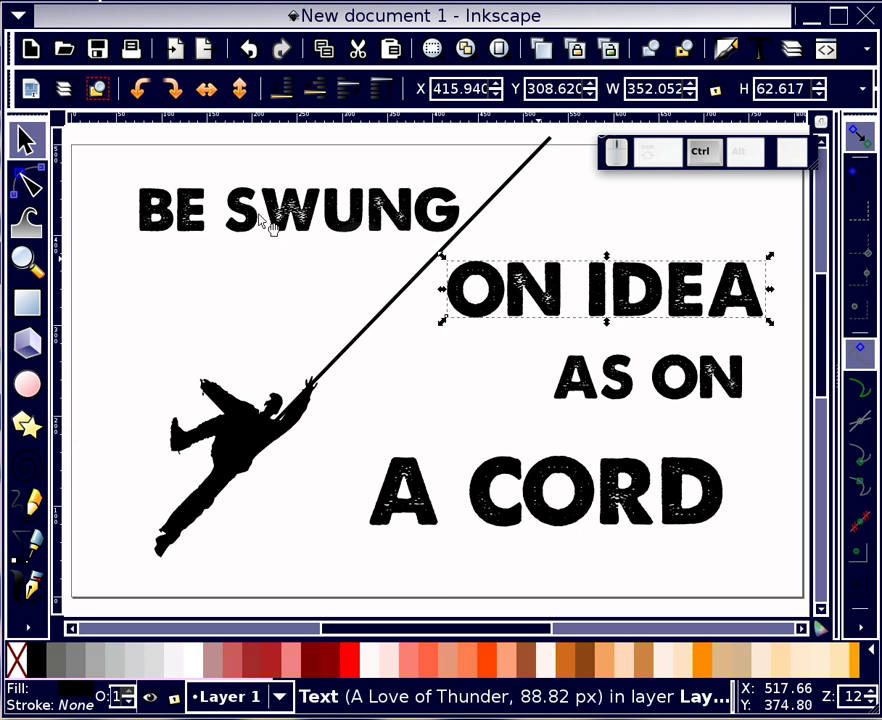
Step: Enlarge the "BE SWUNG" text towards the page's left edge to about 408 px wide and raise it 16 px
click(269, 224)
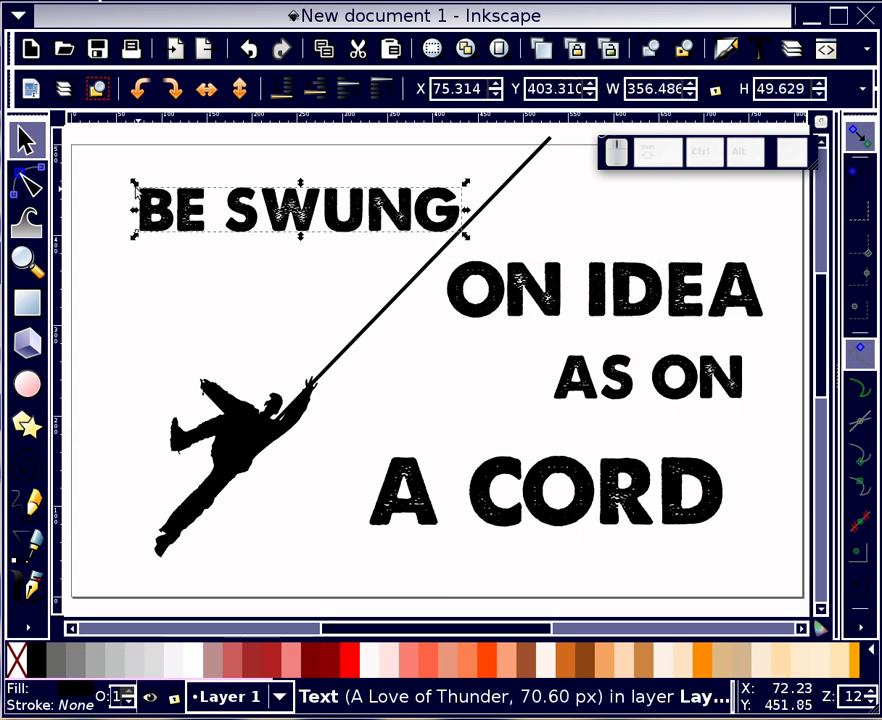
drag(134, 185, 88, 166)
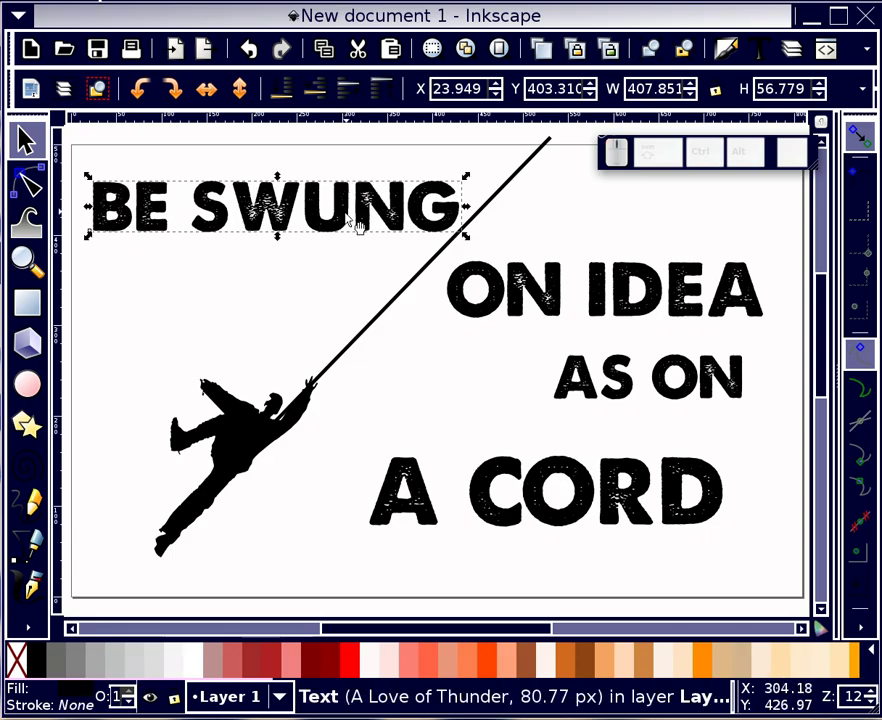
key(Up)
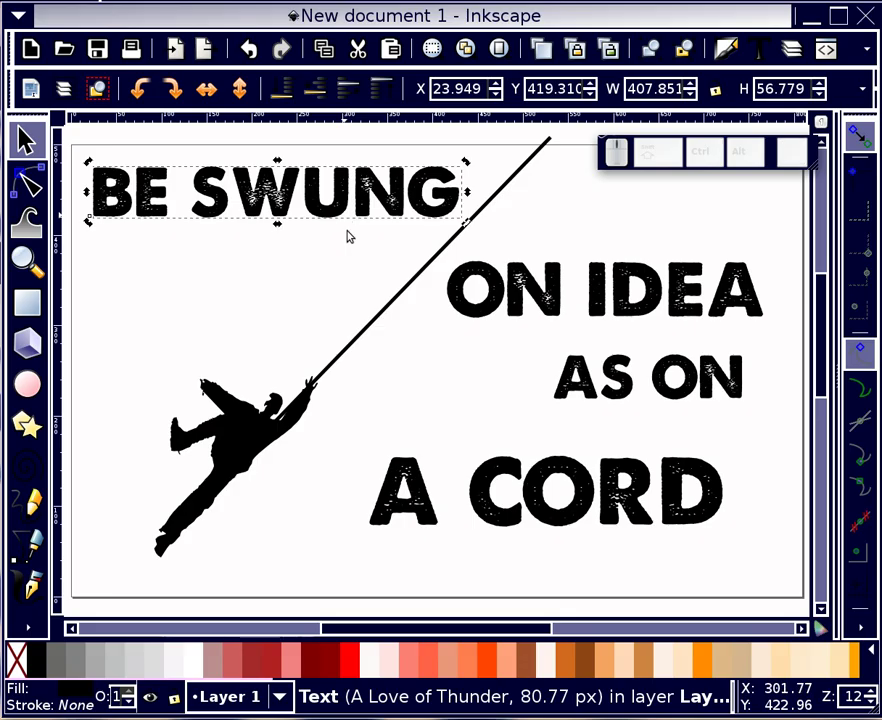
Step: Nudge the "AS ON" text 24 px to the left and about 10 px down
click(669, 393)
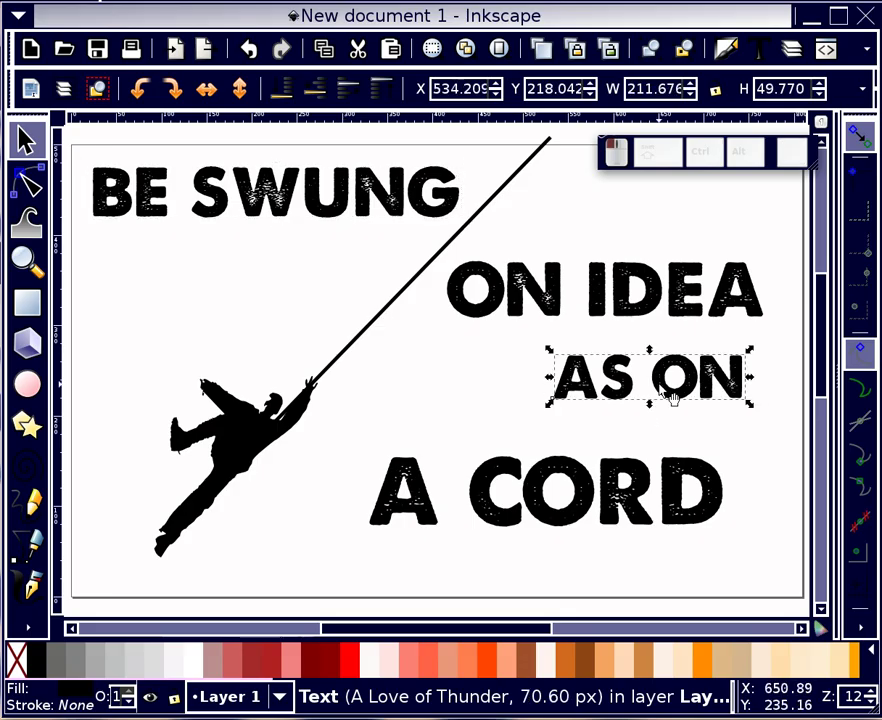
key(Left)
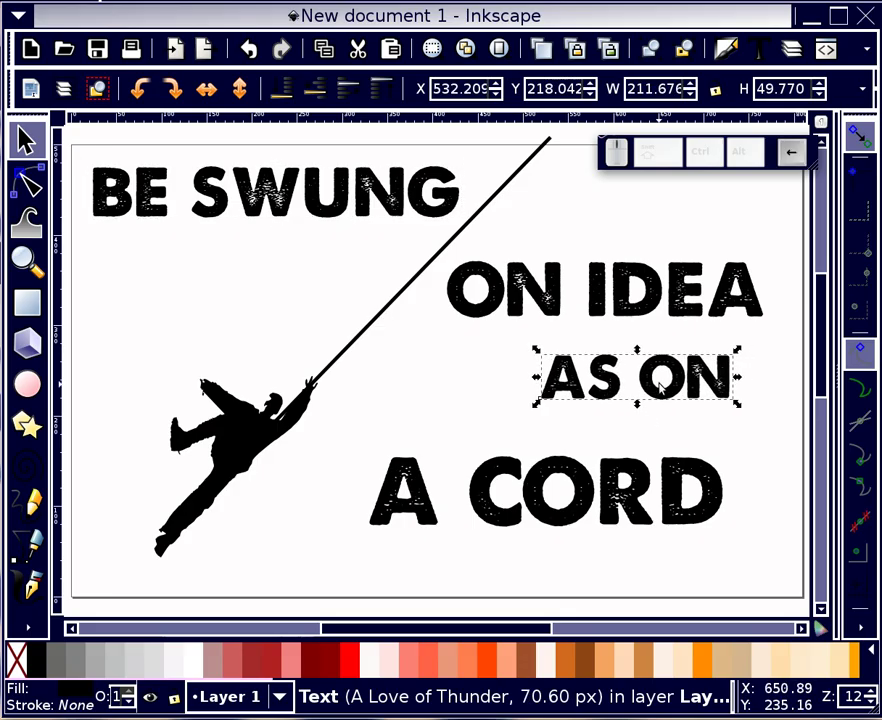
key(Left)
key(Left)
key(Left)
key(Left)
key(Left)
key(Left)
key(Left)
key(Left)
key(Left)
key(Left)
key(Left)
key(Down)
key(Down)
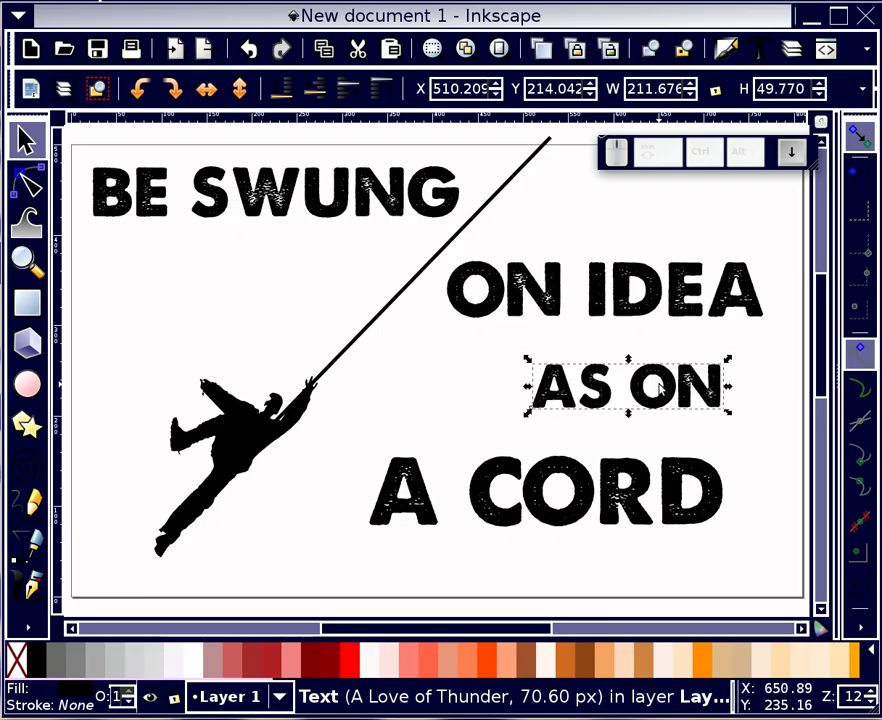
key(Down)
key(Down)
key(Down)
Step: Nudge the "A CORD" text 10 px down
click(622, 500)
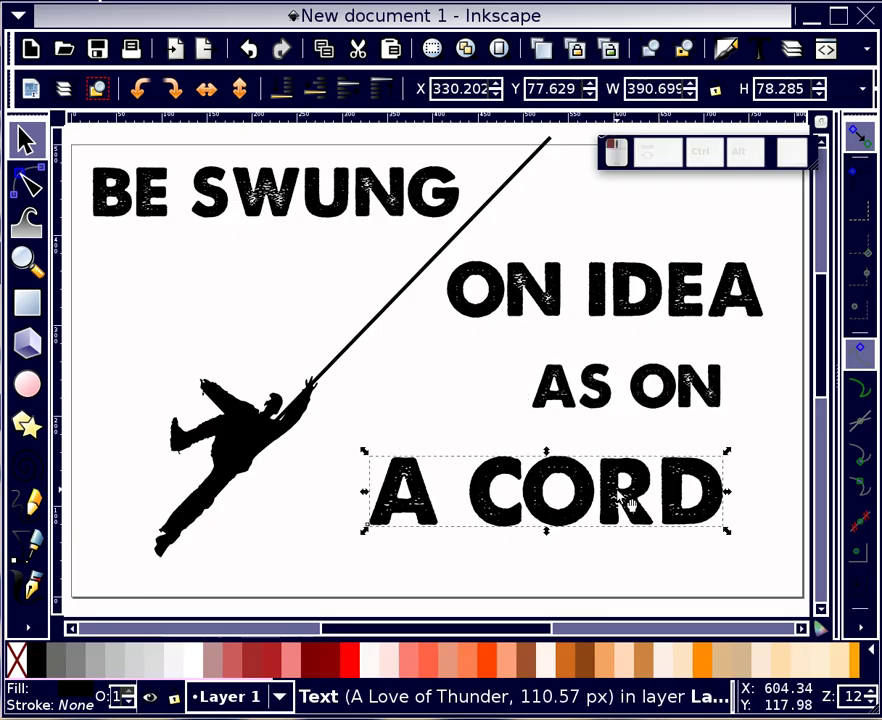
key(Down)
key(Down)
key(Down)
key(Down)
key(Down)
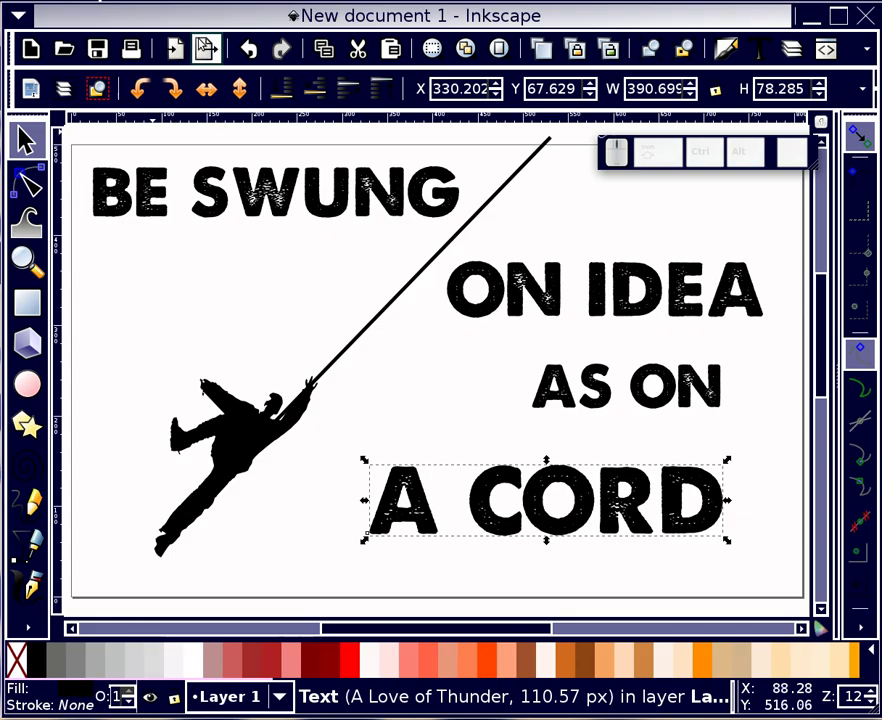
Step: Start importing an image and examine the previews of the files in the palettes folder for a suitable colour scheme
click(166, 57)
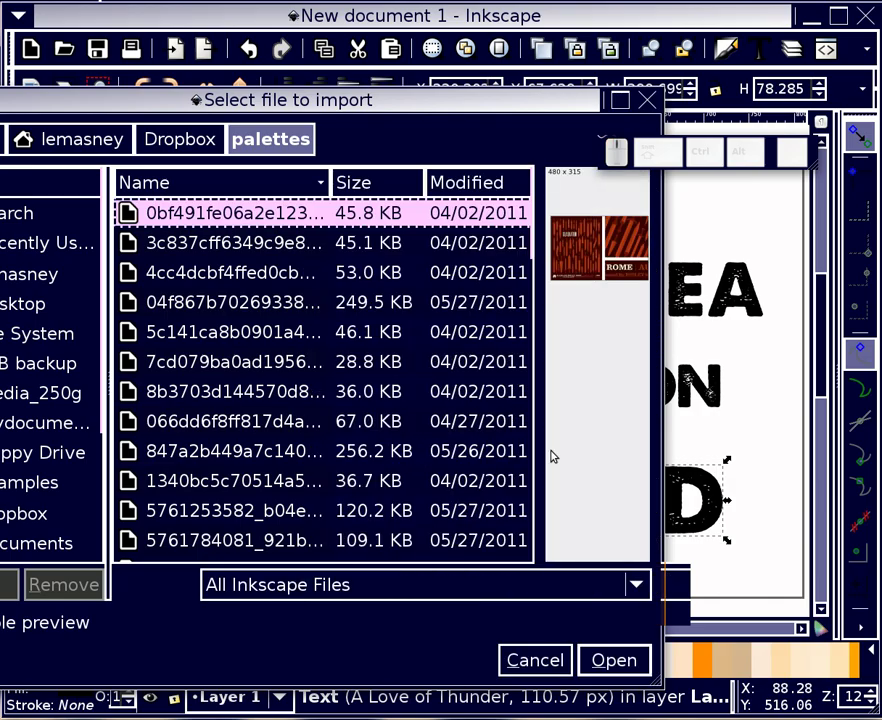
drag(283, 100, 402, 91)
click(400, 237)
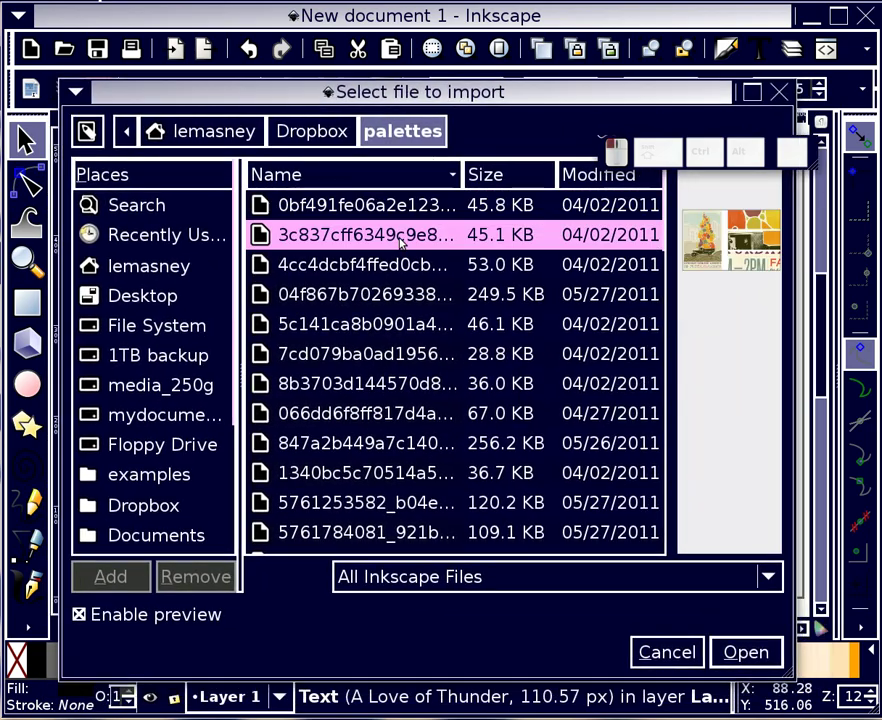
key(Down)
key(Down)
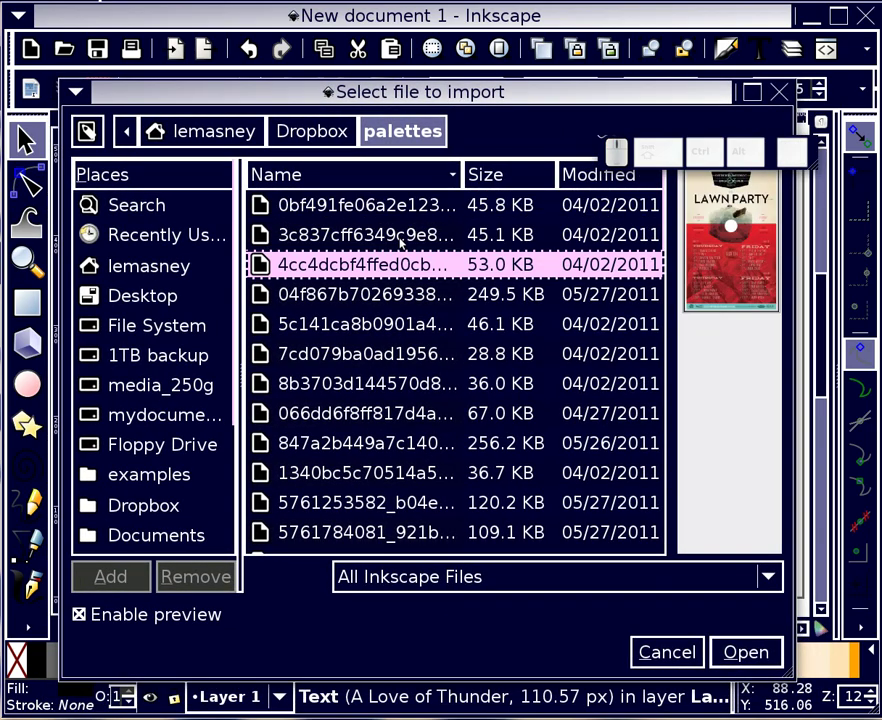
key(Down)
key(Down)
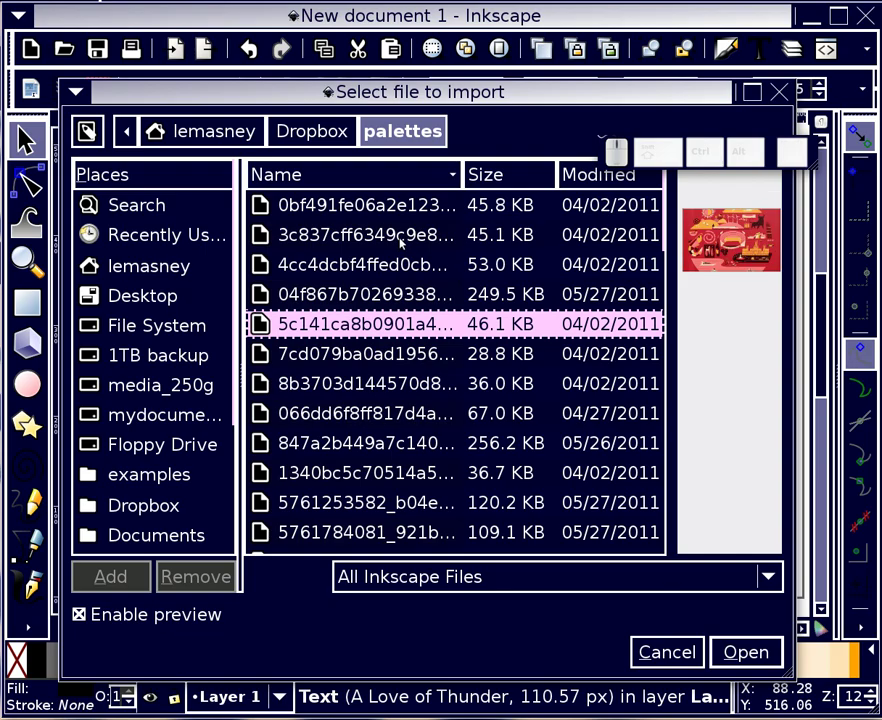
key(Down)
key(Down)
key(Down)
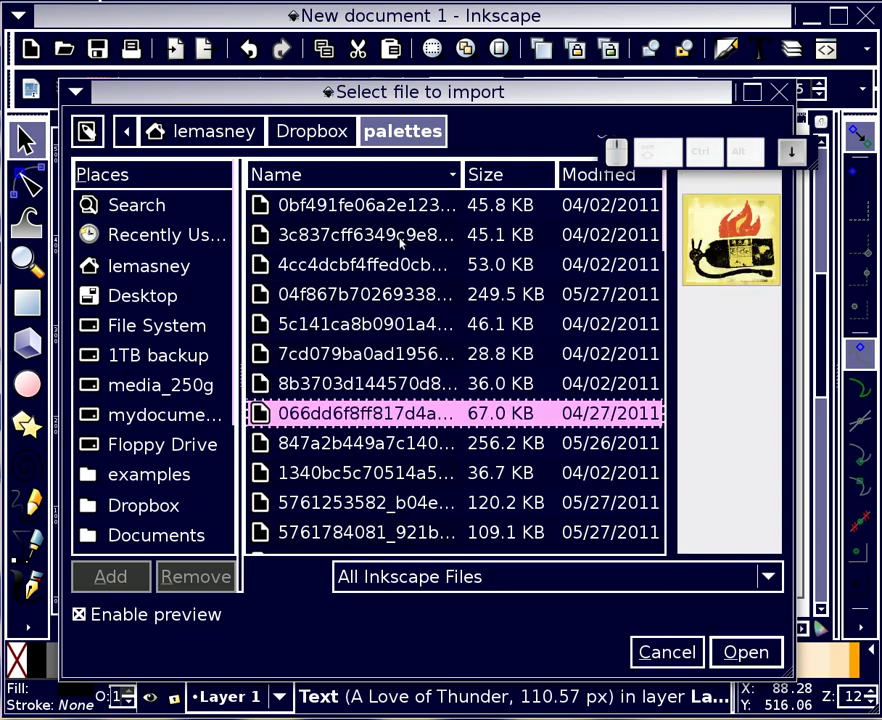
key(Down)
key(Down)
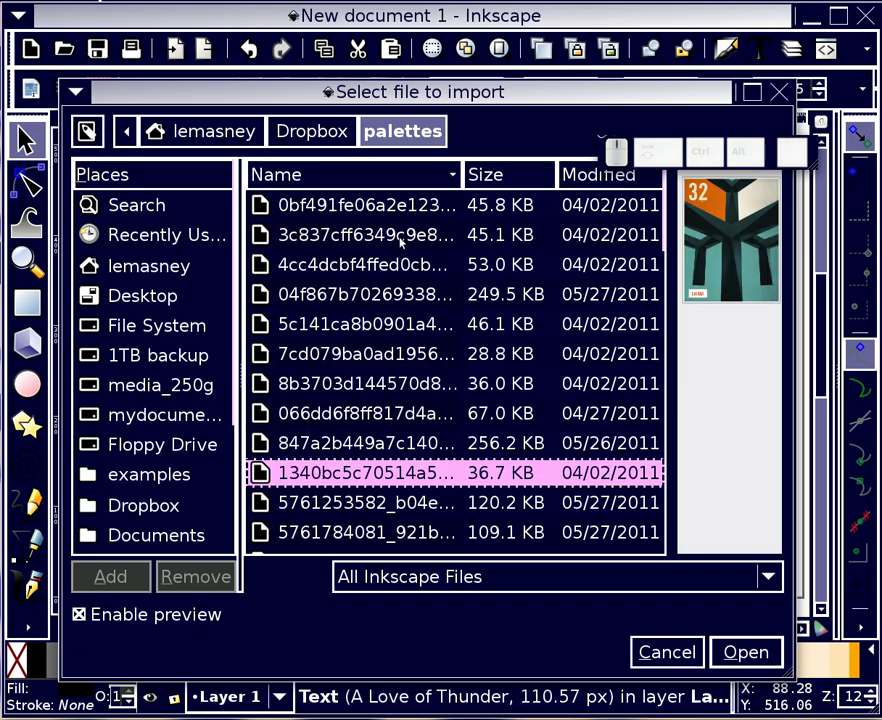
key(Down)
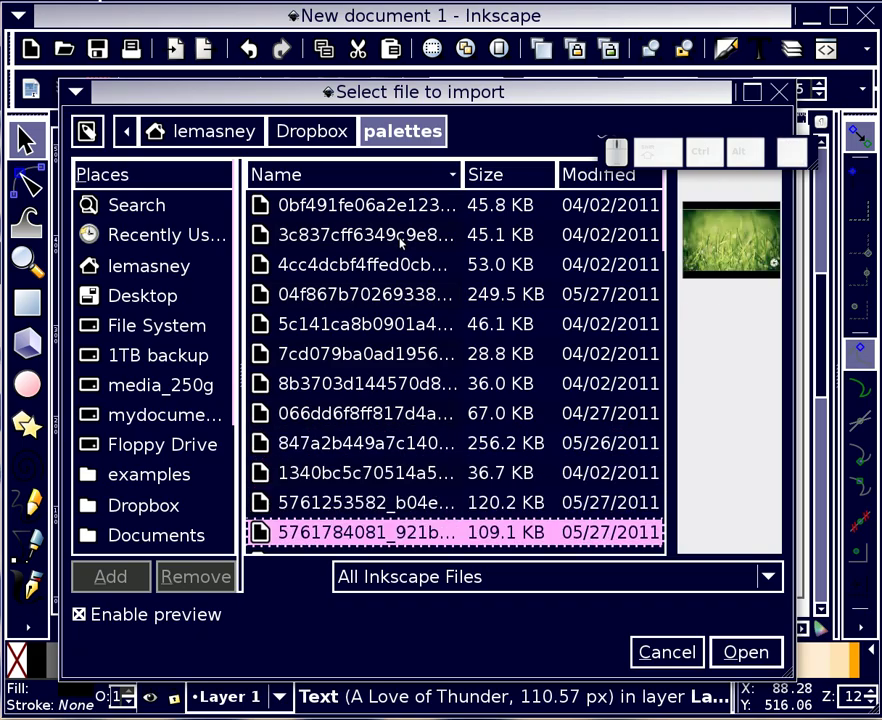
key(Up)
key(Up)
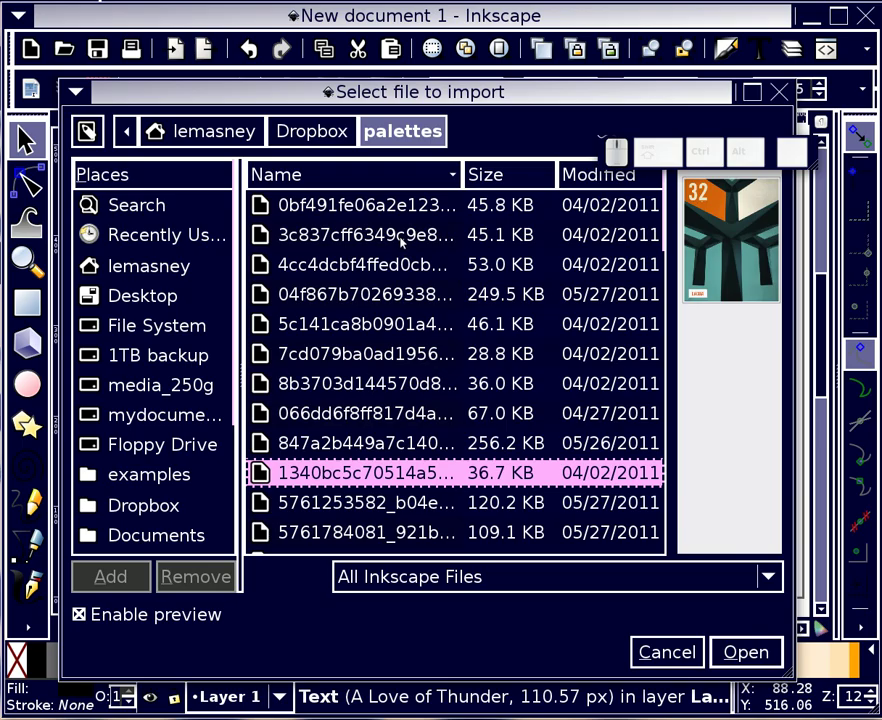
key(Down)
key(Down)
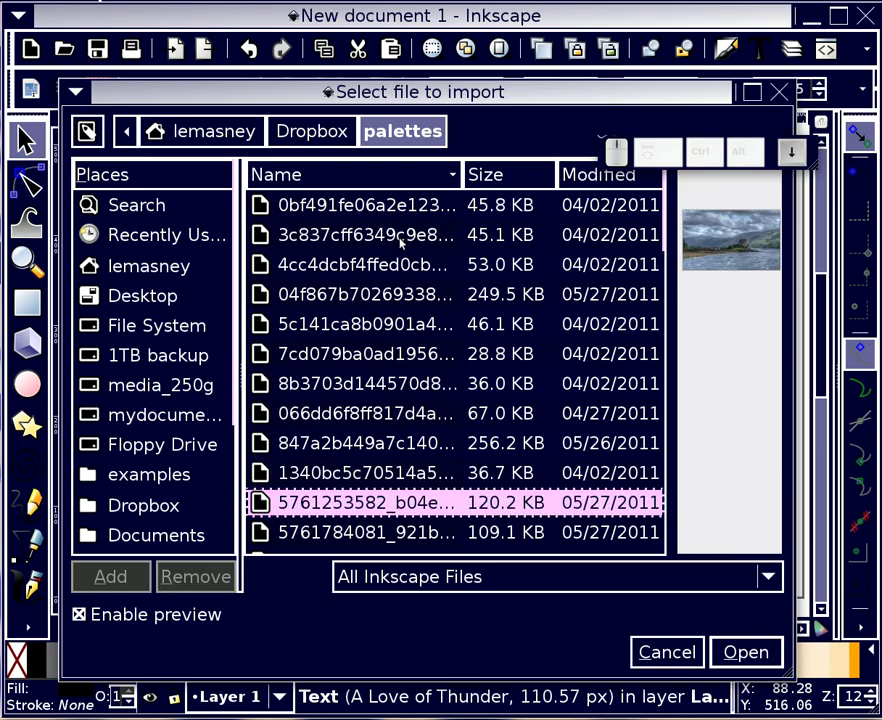
key(Down)
key(Down)
key(Down)
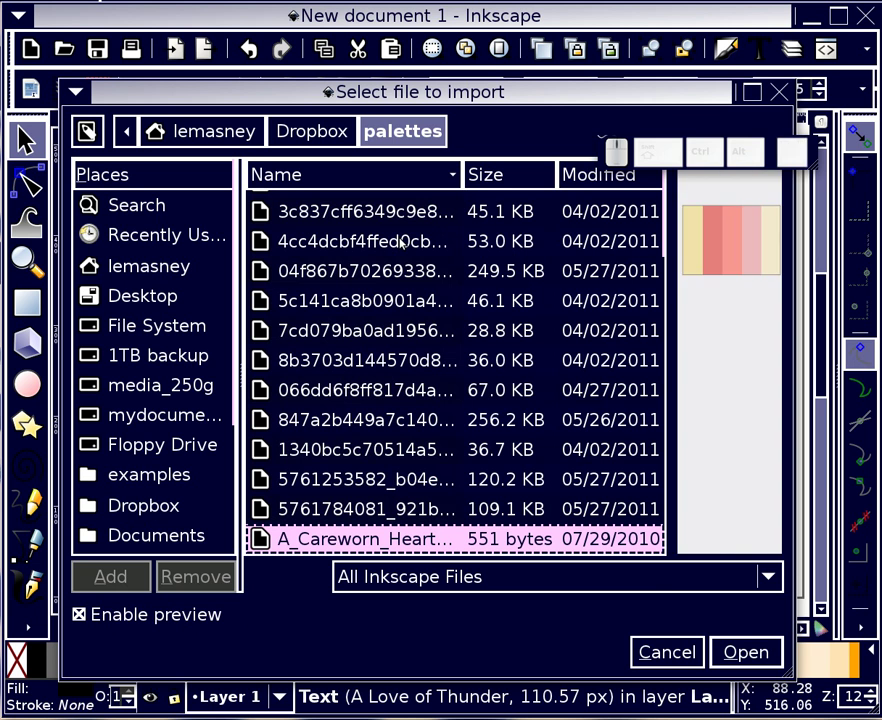
key(Up)
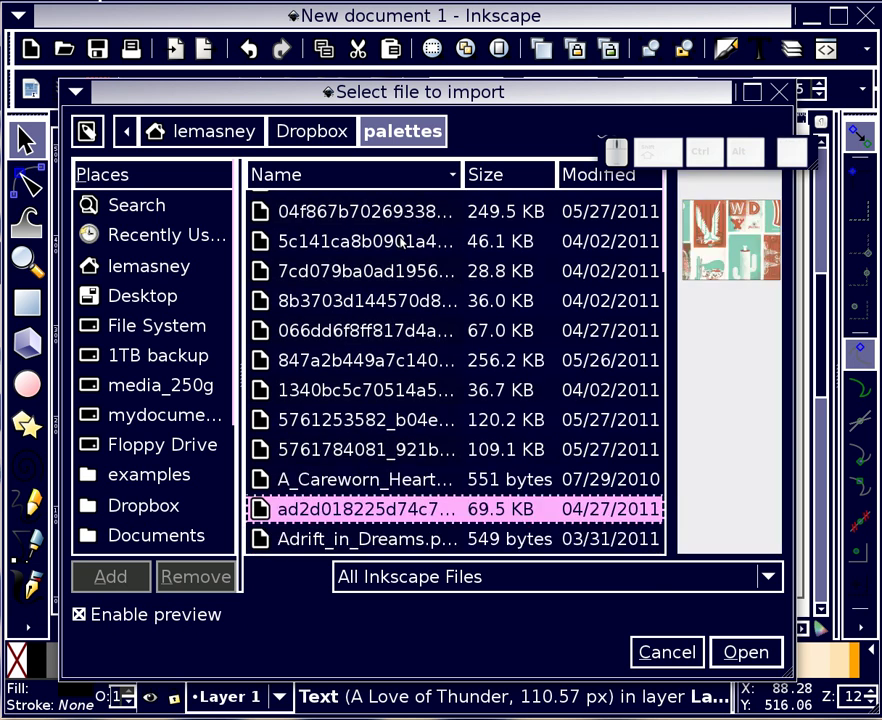
key(Down)
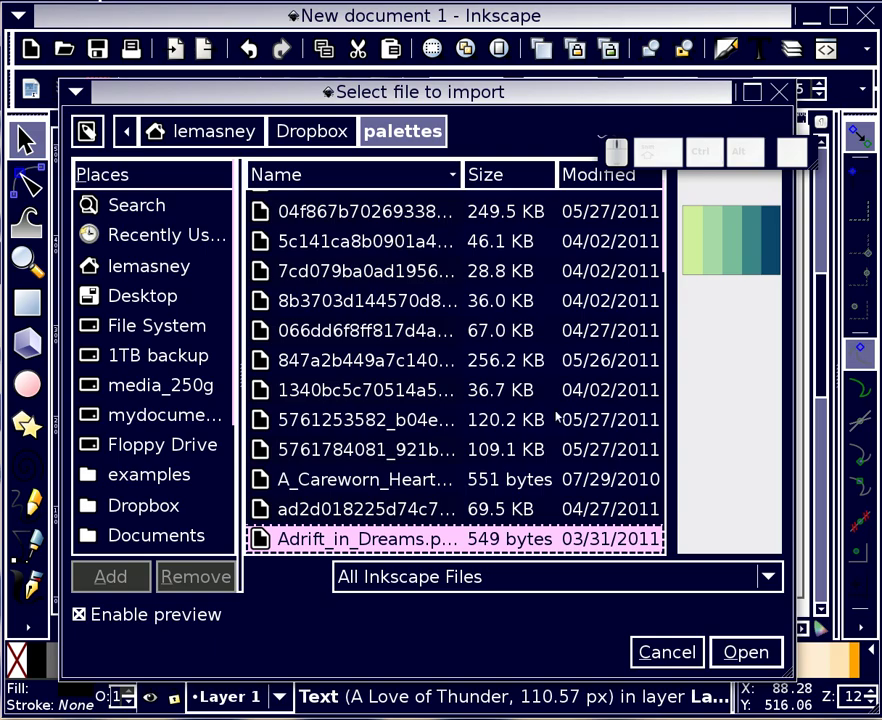
Step: Import the A_Splash_and_a_L… palette as a linked image and move it below "A CORD", across the page's lower edge
key(Down)
key(Down)
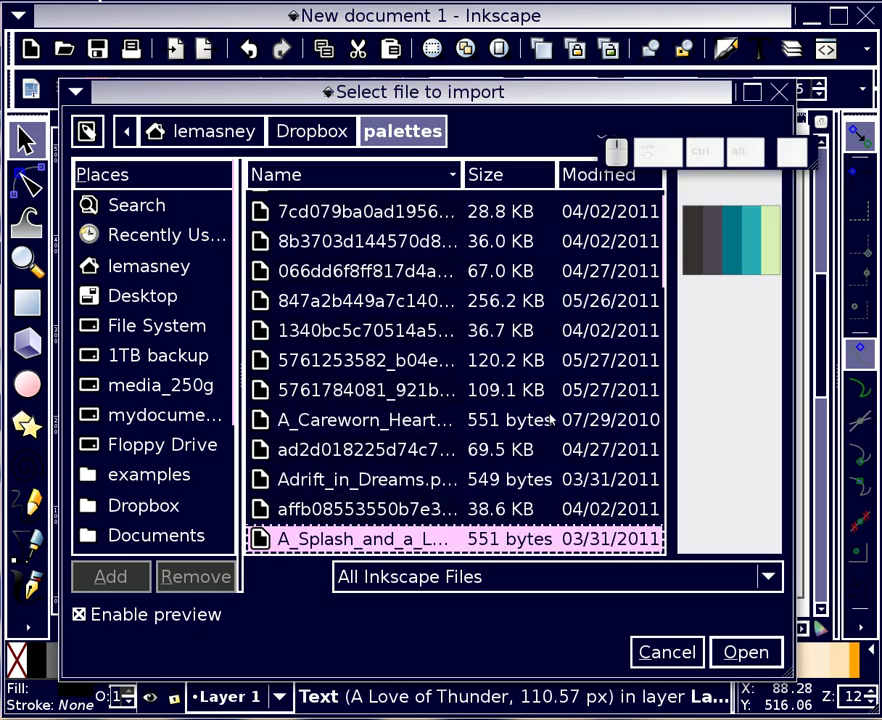
click(745, 652)
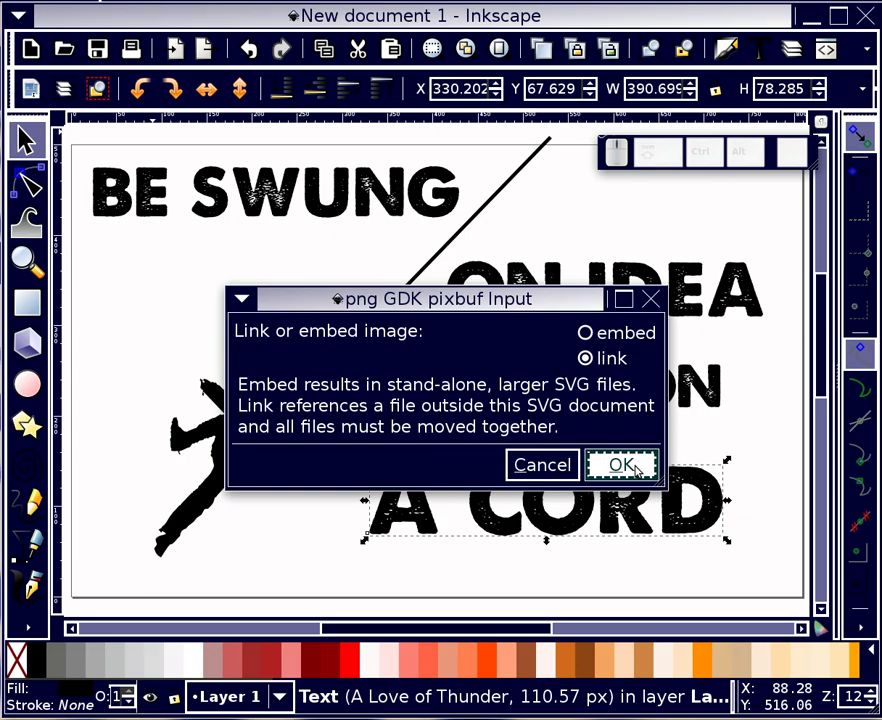
click(632, 467)
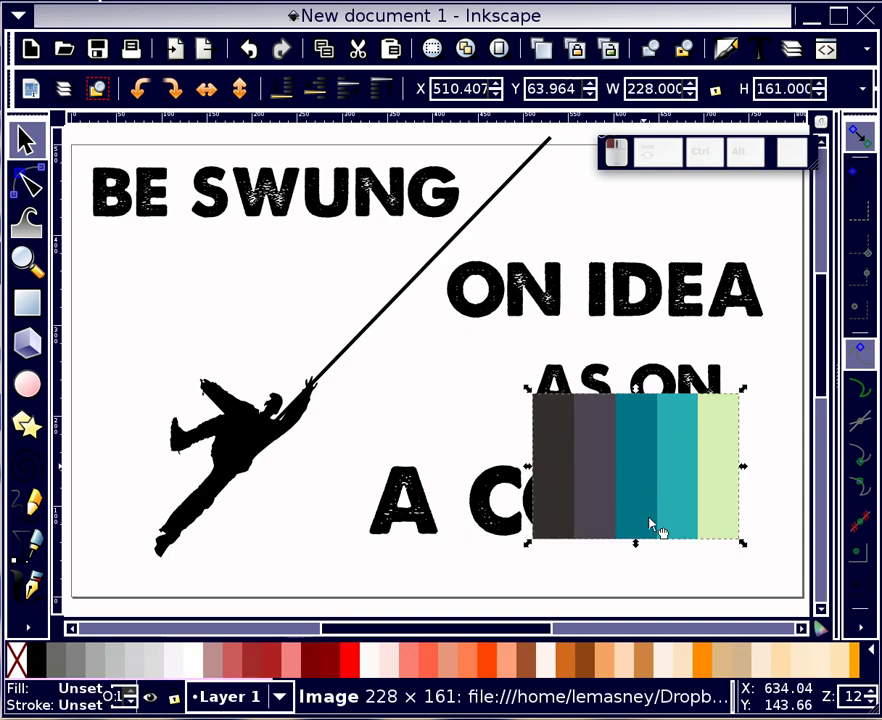
drag(655, 527, 646, 550)
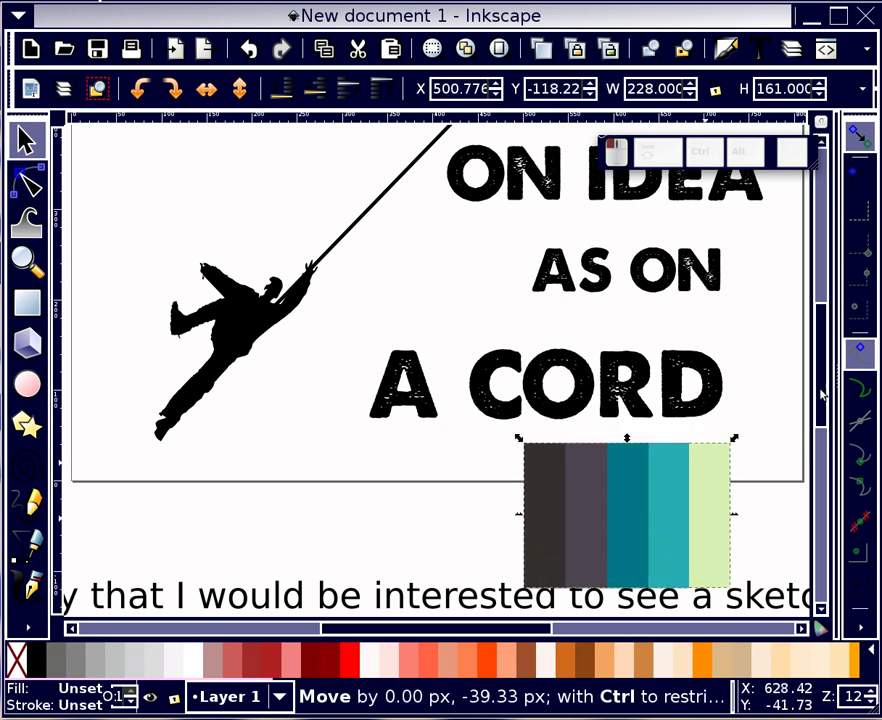
drag(823, 388, 819, 362)
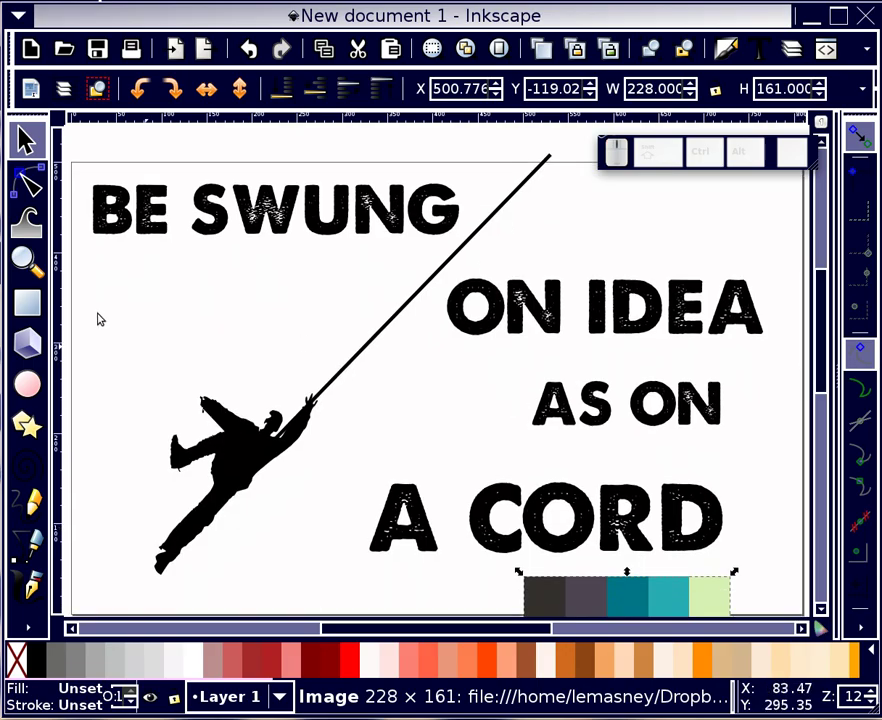
Step: Turn off snapping and draw a rectangle about 809 by 503 px covering the whole page
click(27, 302)
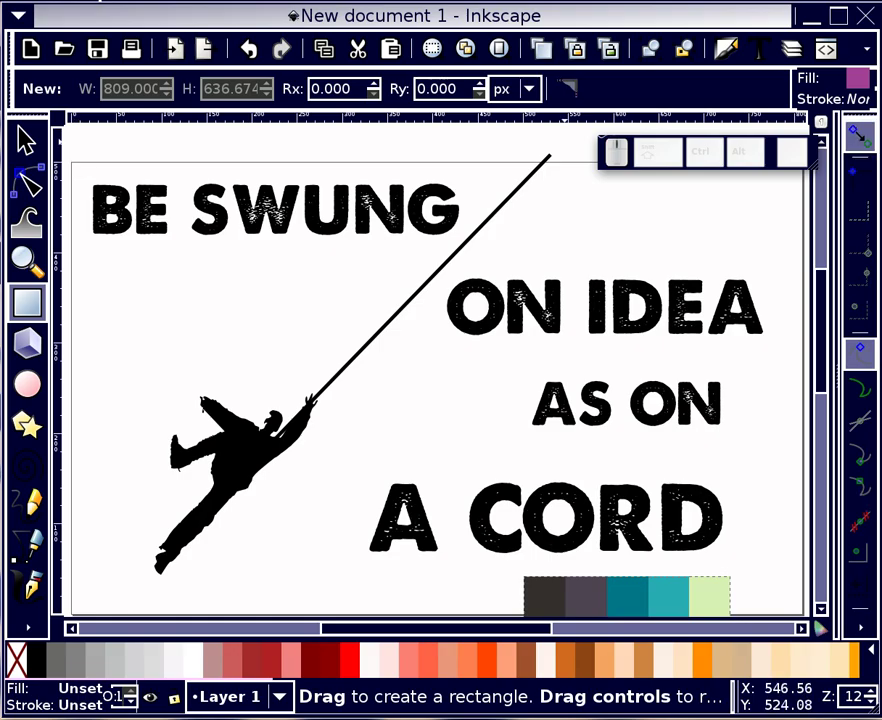
click(855, 628)
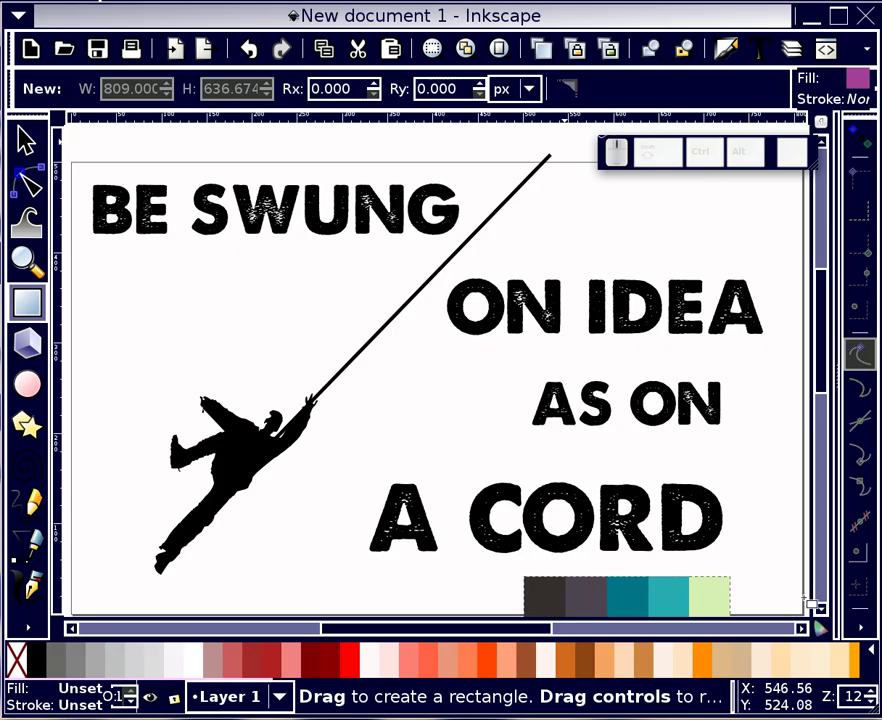
click(855, 628)
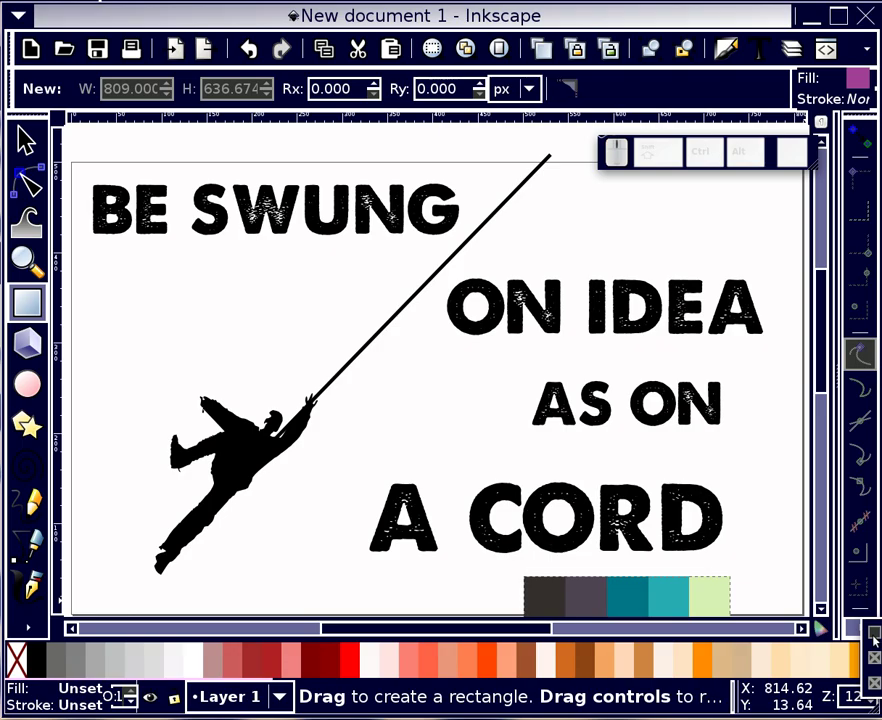
click(381, 428)
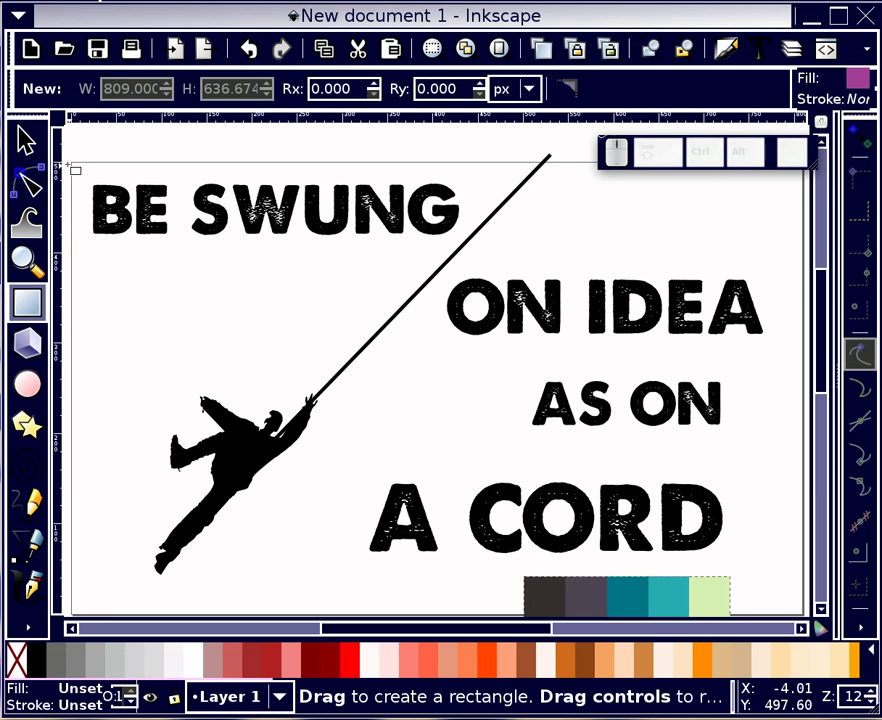
drag(78, 168, 807, 619)
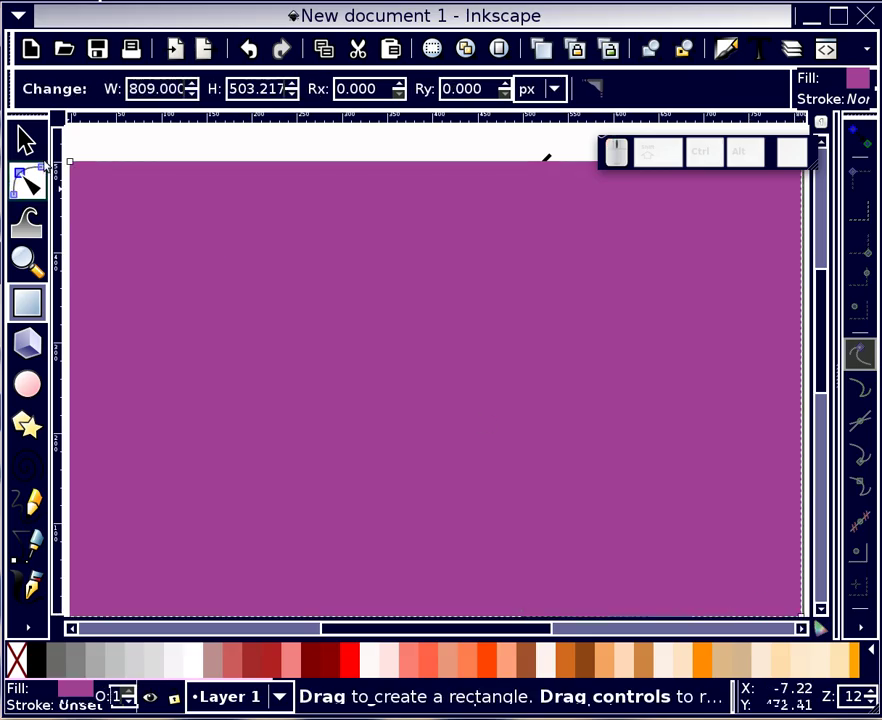
key(s)
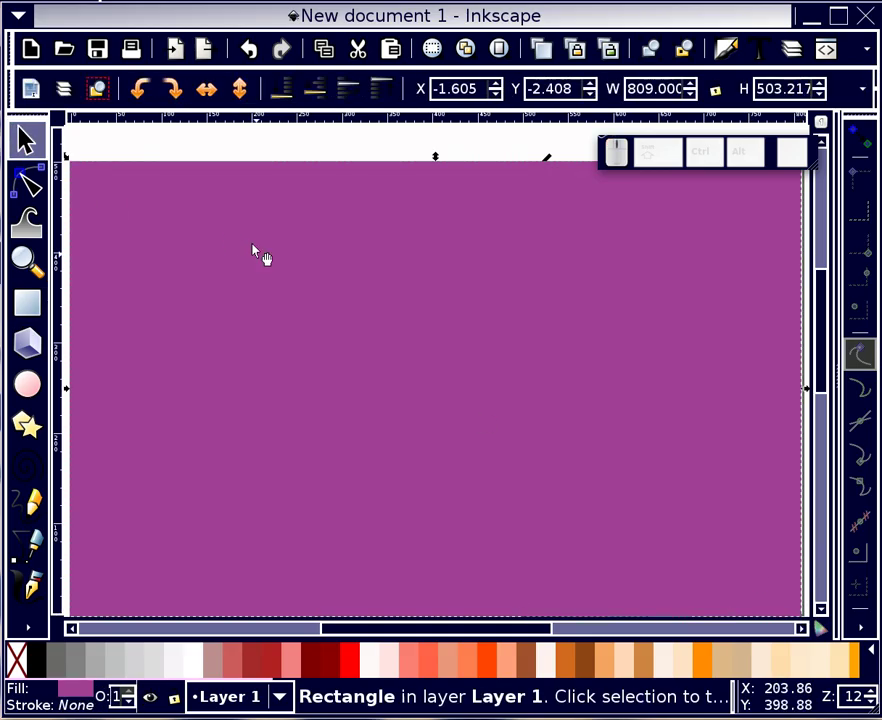
Step: Send the page-sized rectangle behind all other objects and fill it with the pale green #d6f0b5 sampled from the palette image
click(284, 88)
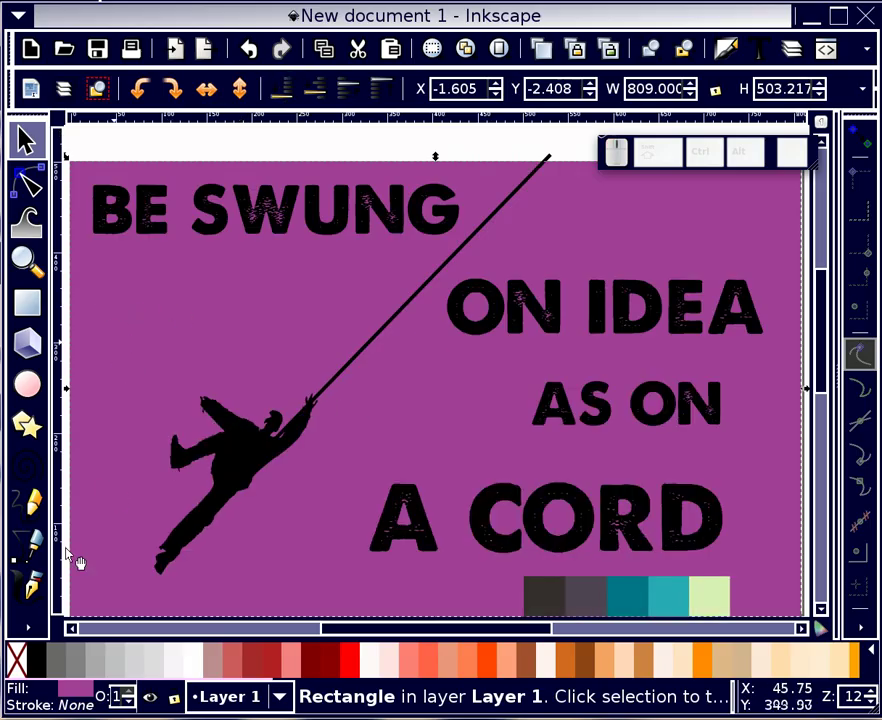
click(27, 628)
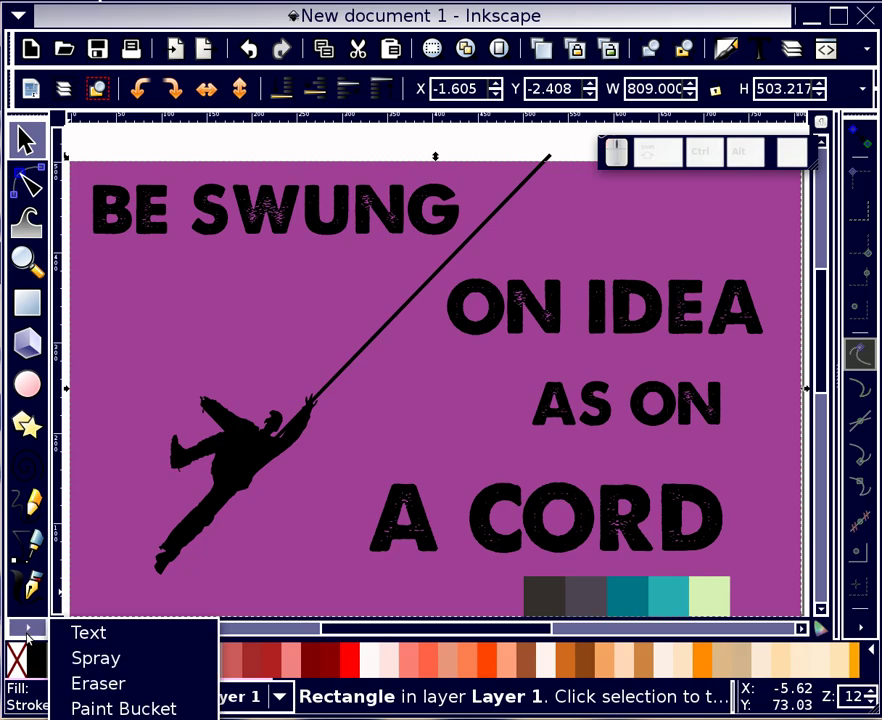
key(Escape)
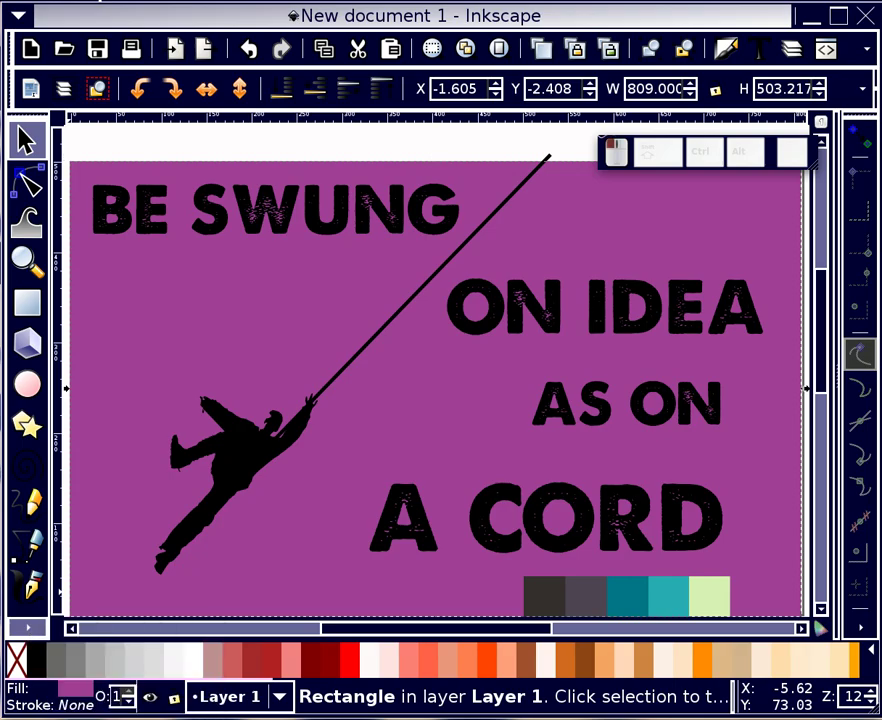
key(d)
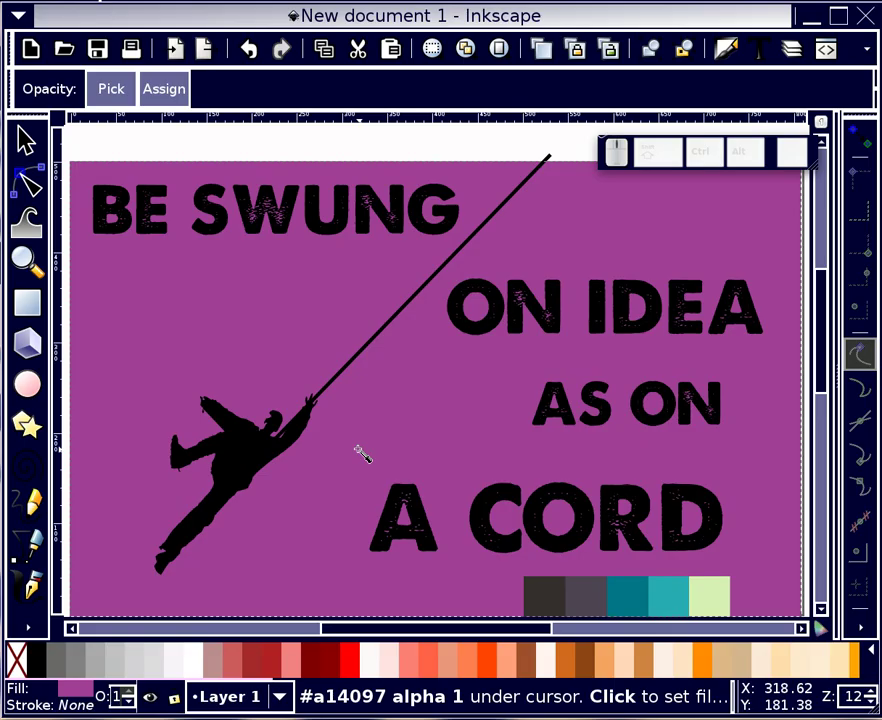
key(d)
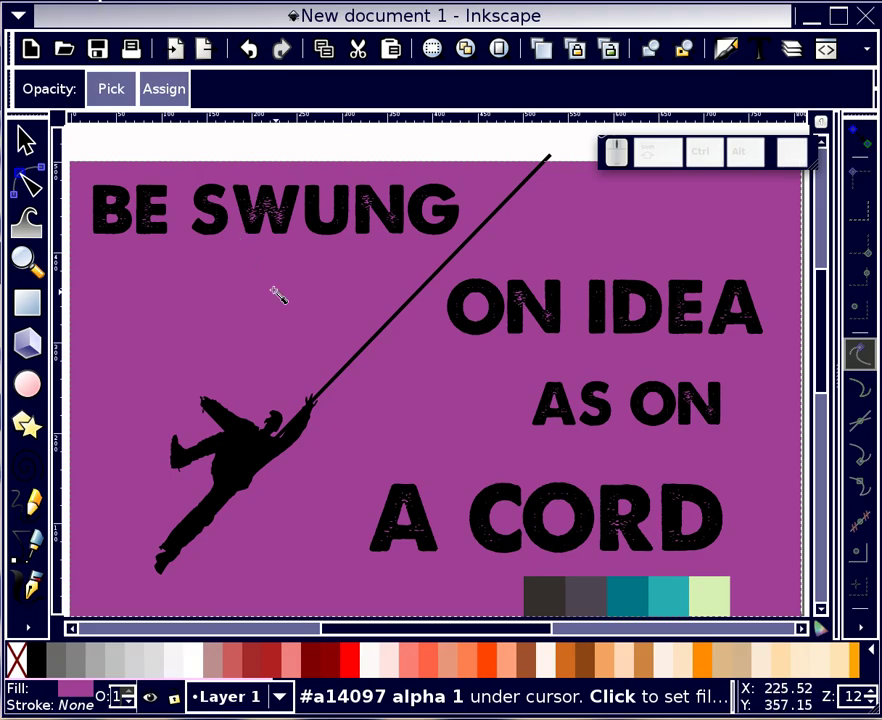
key(s)
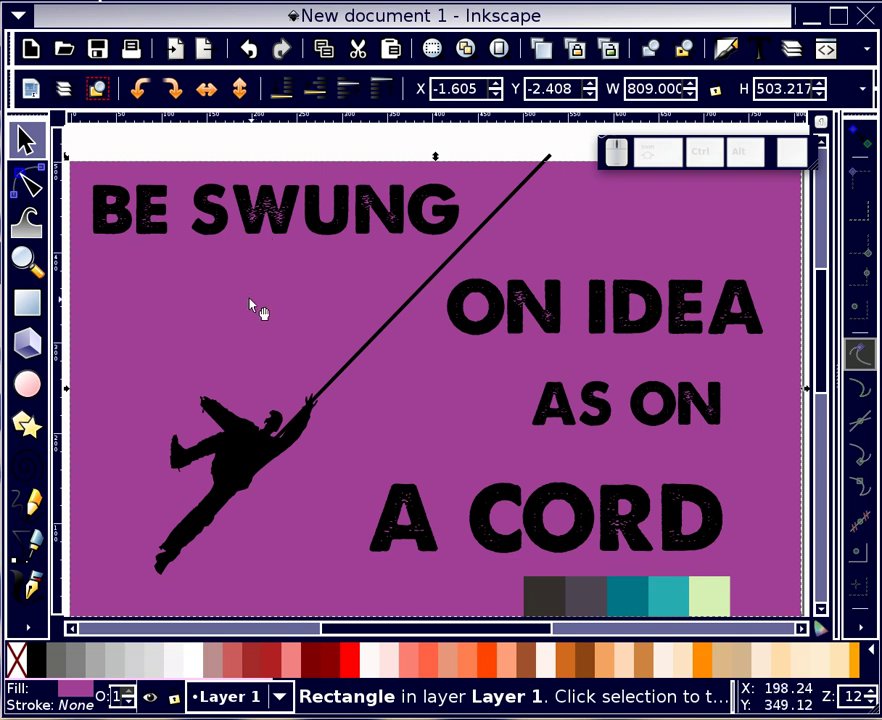
key(d)
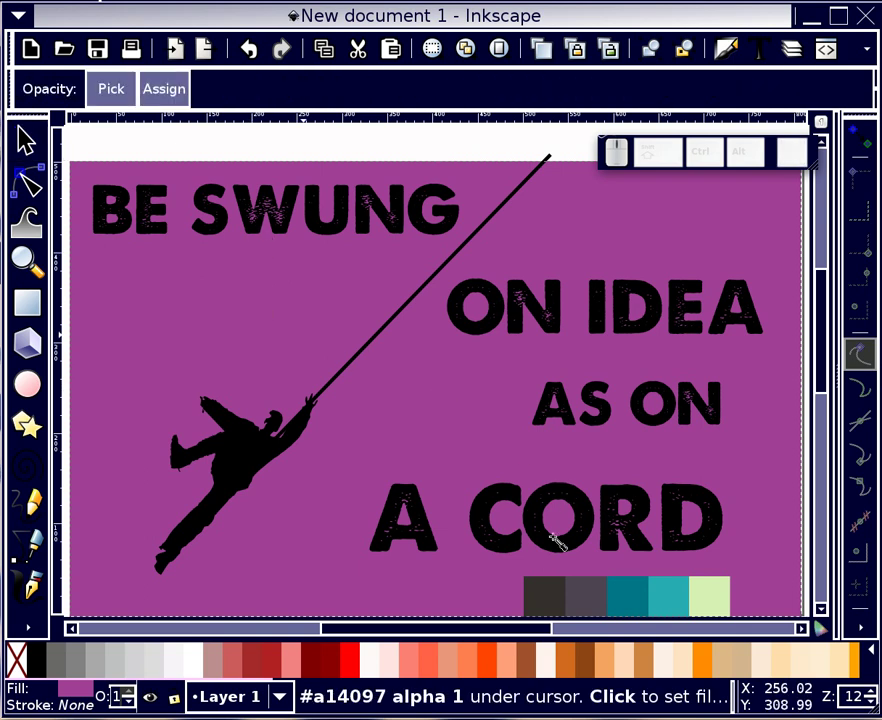
click(716, 604)
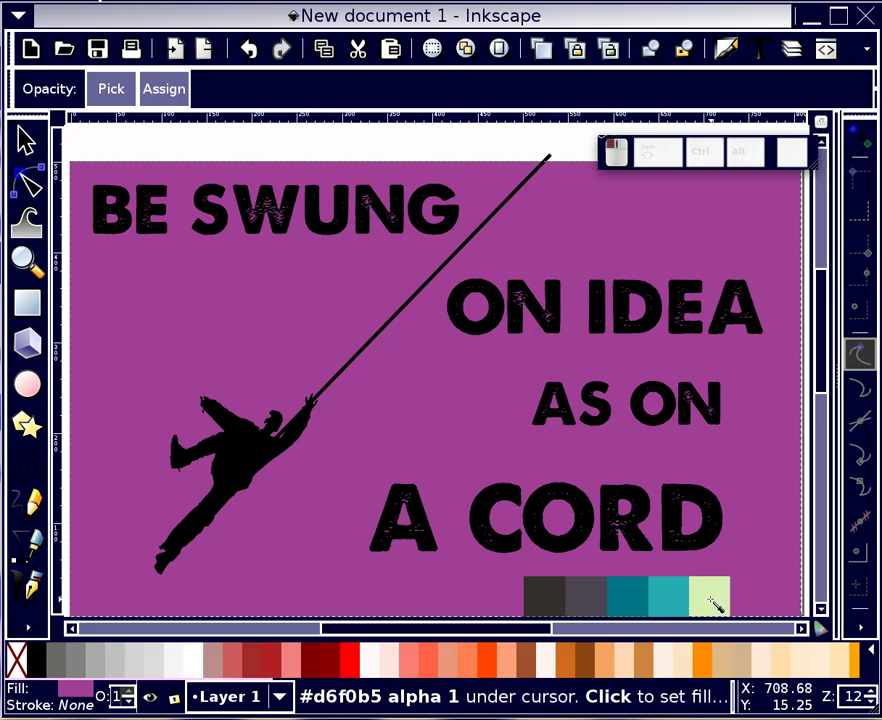
click(716, 604)
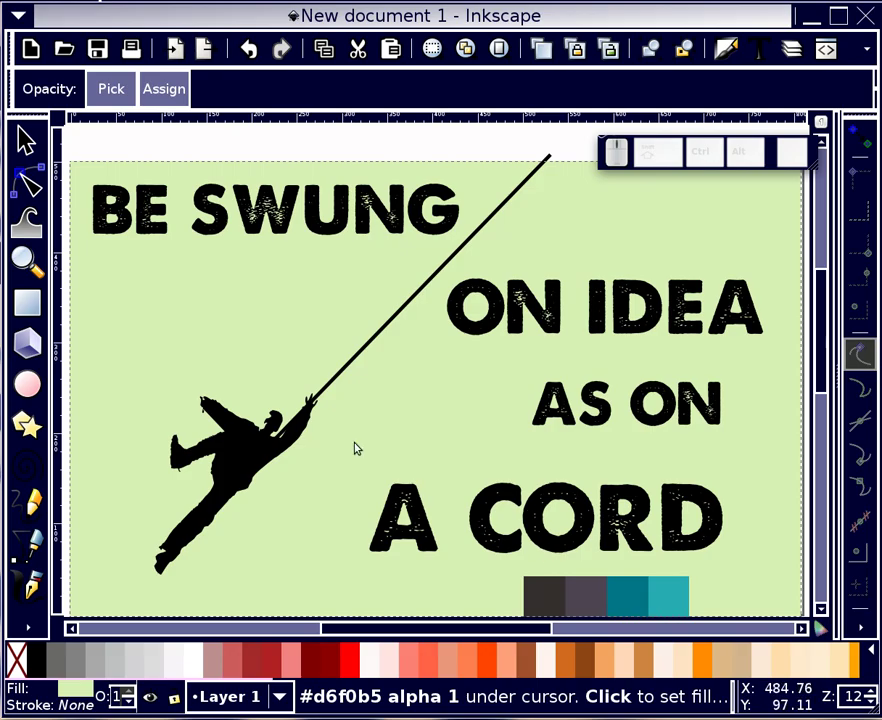
key(d)
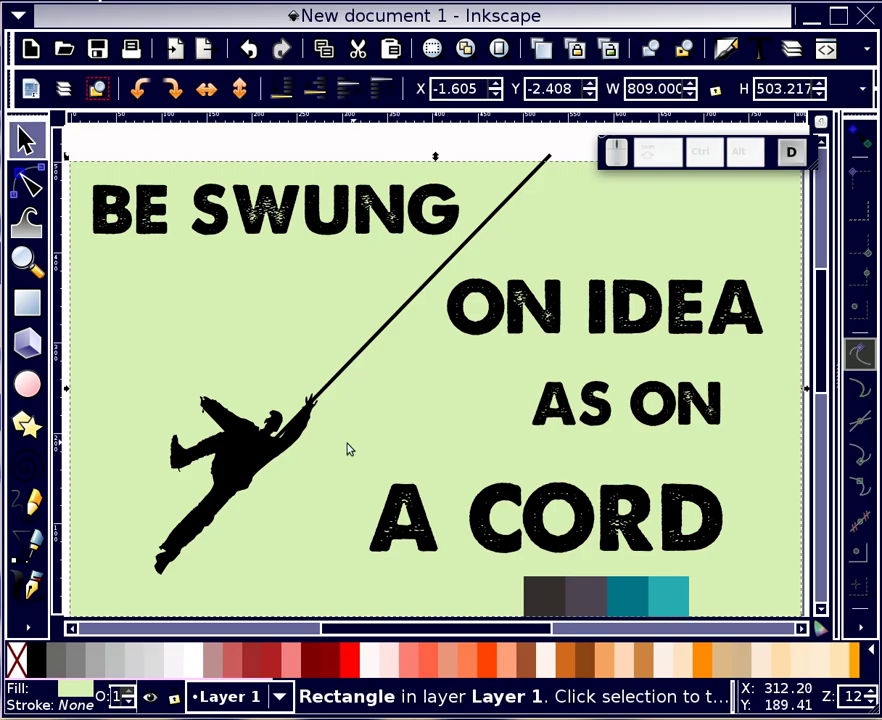
Step: Fill the swinging-man silhouette with the dark grey #332f2e sampled from the palette image
click(255, 453)
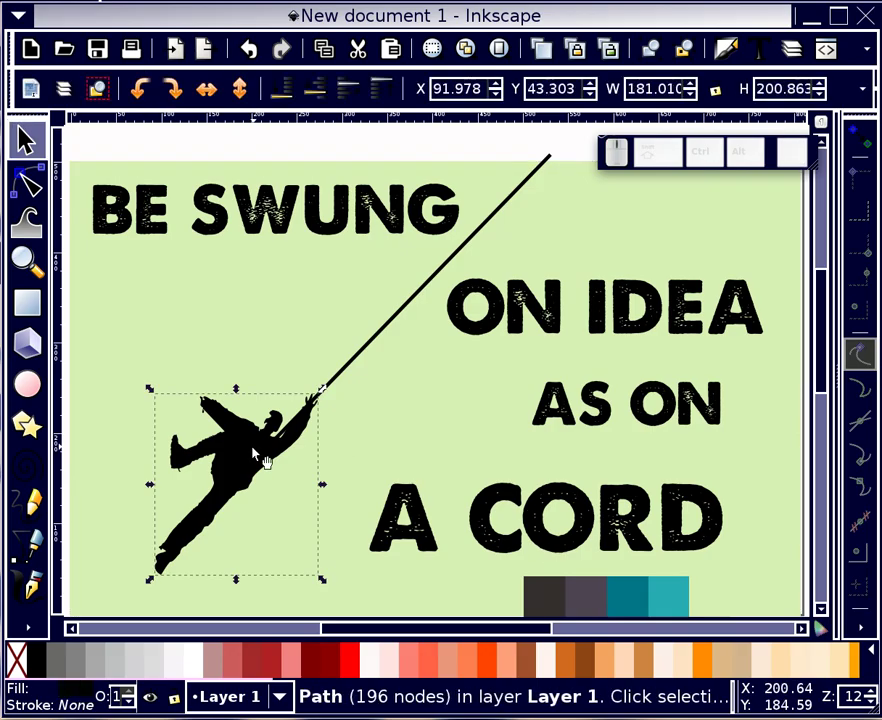
key(d)
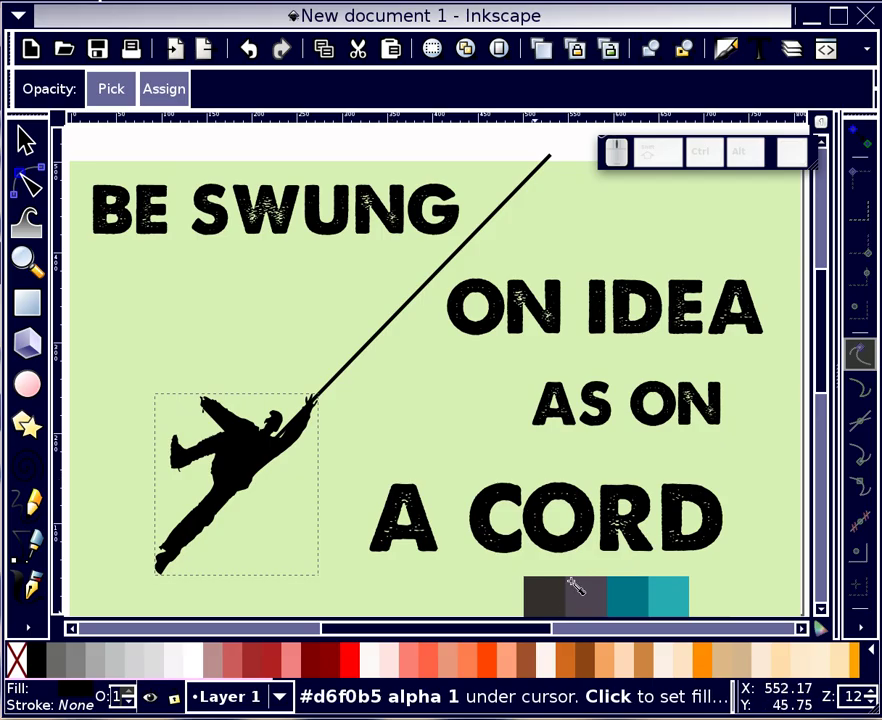
click(543, 585)
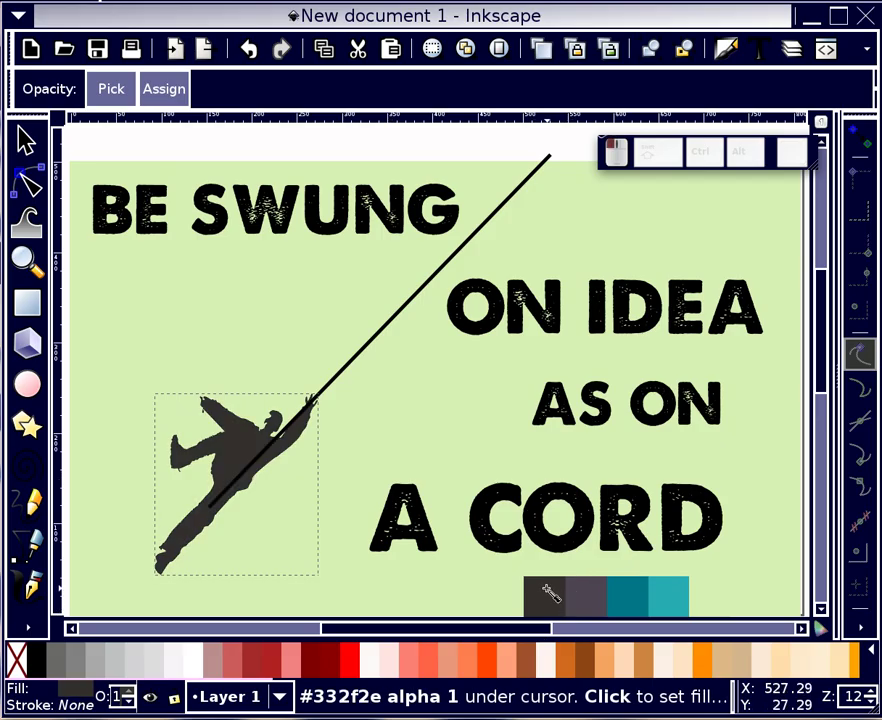
key(d)
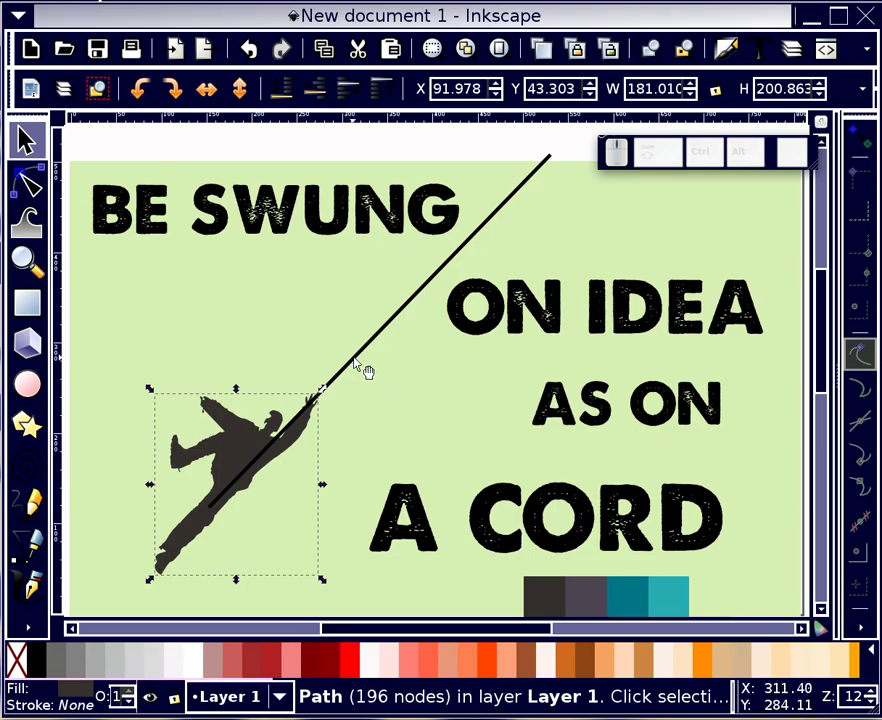
Step: Try the palette's purple-grey #4e434f as the cord line's stroke colour, then set the stroke to the palette's darkest grey
click(354, 360)
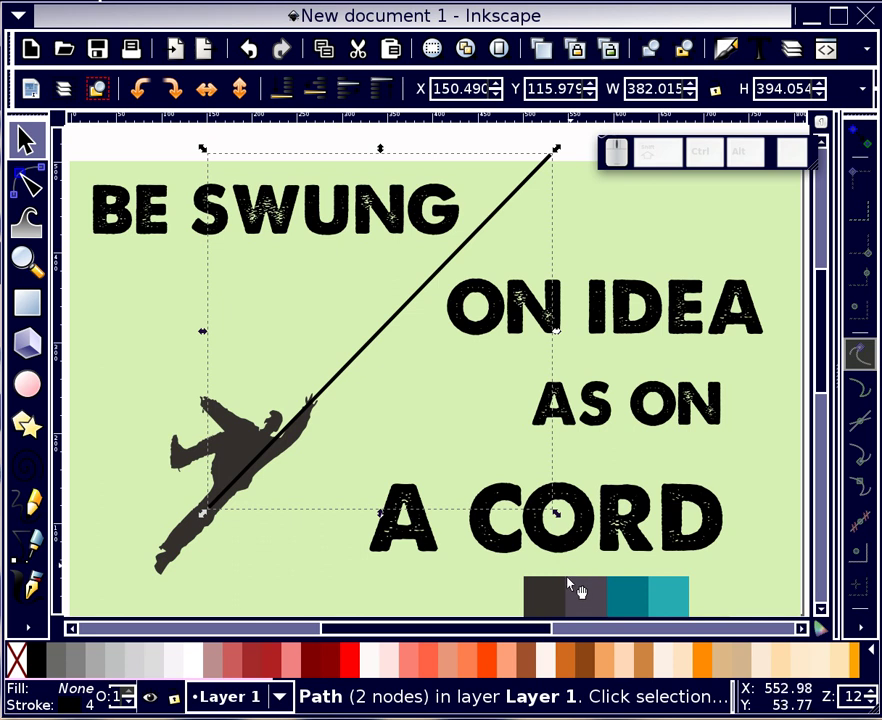
key(d)
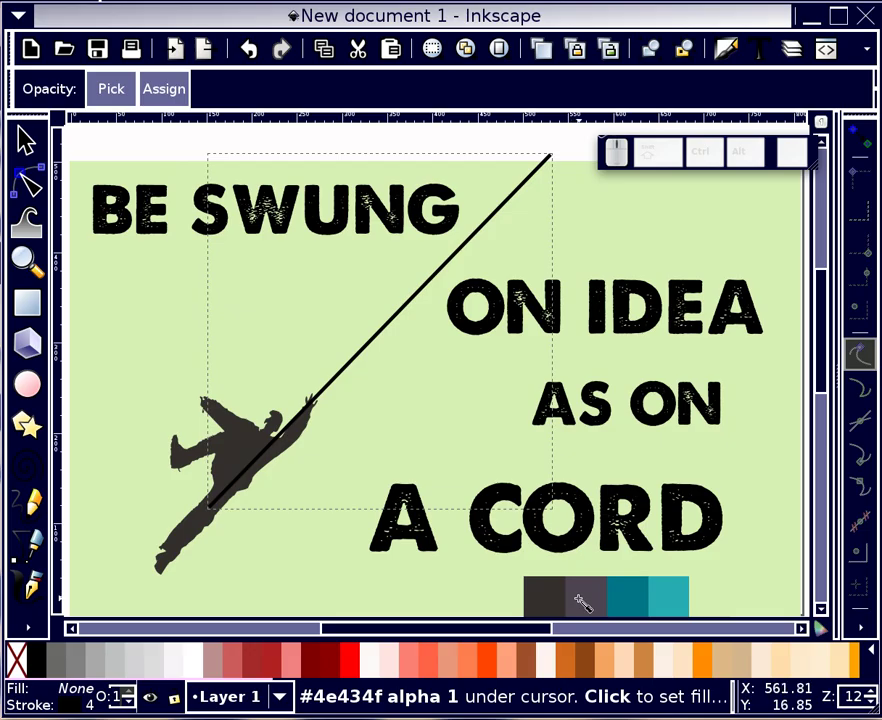
key(shift)
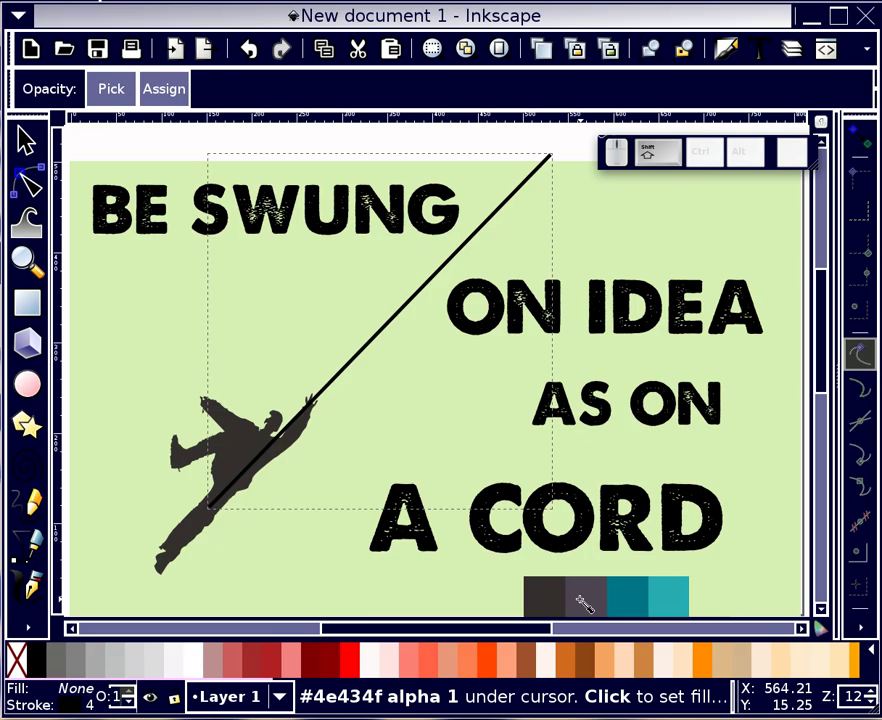
shift+click(584, 605)
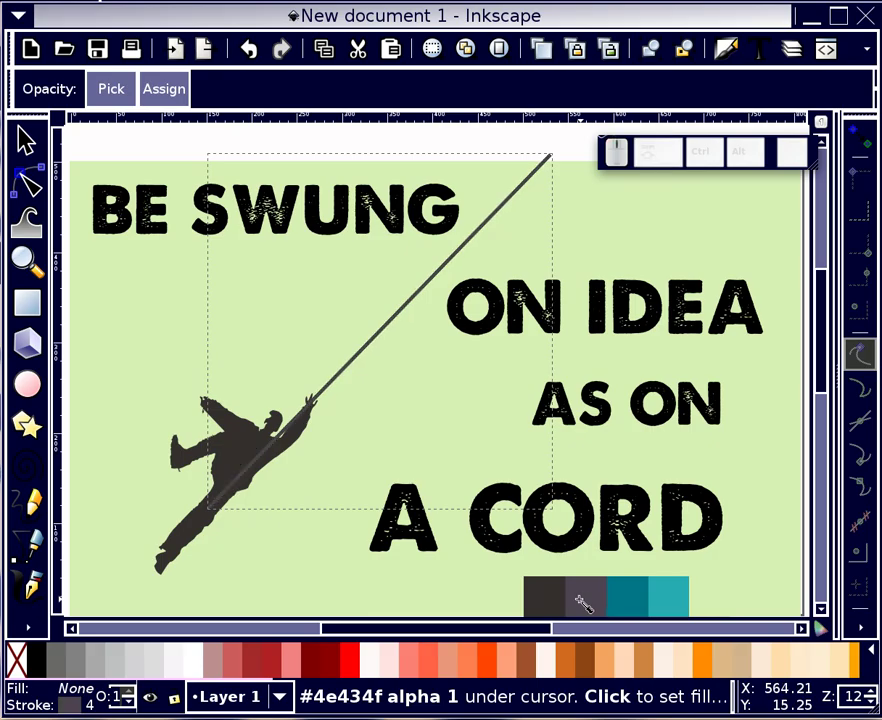
shift+click(553, 605)
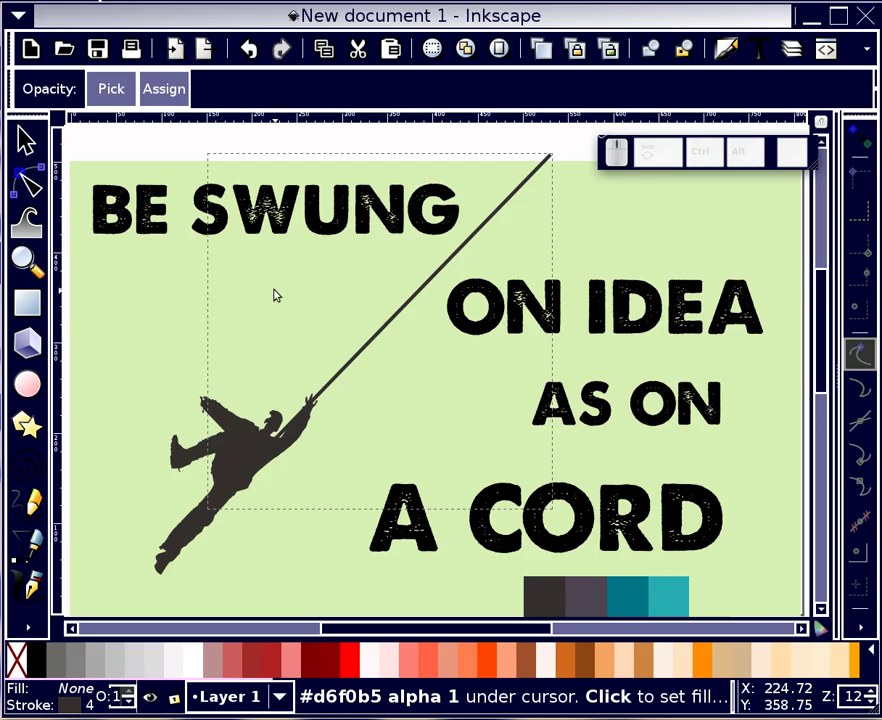
key(s)
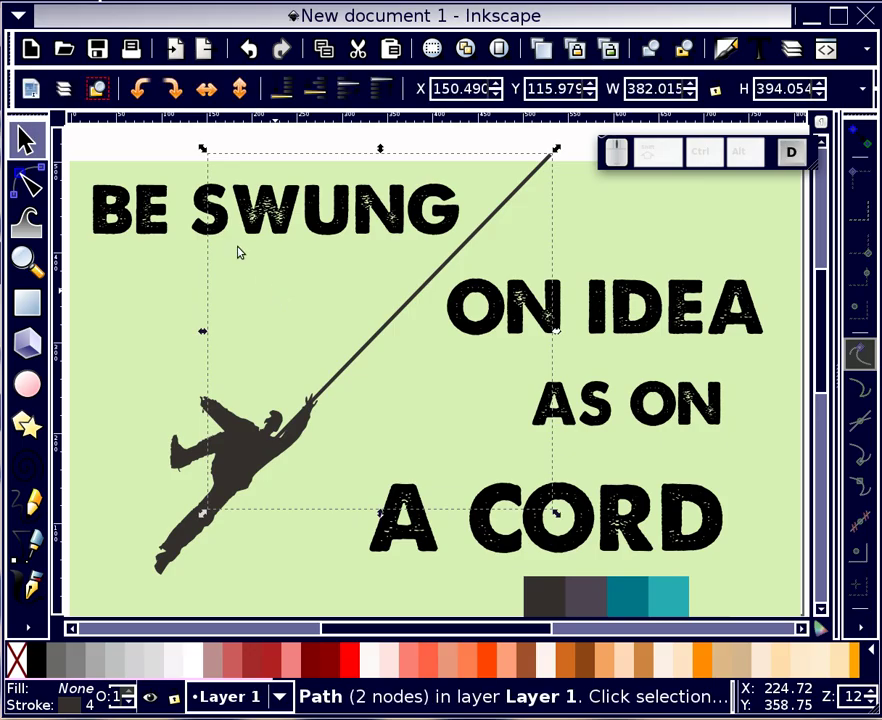
Step: Fill the "BE SWUNG" text with the dark teal #007587 sampled from the palette image
click(157, 225)
key(d)
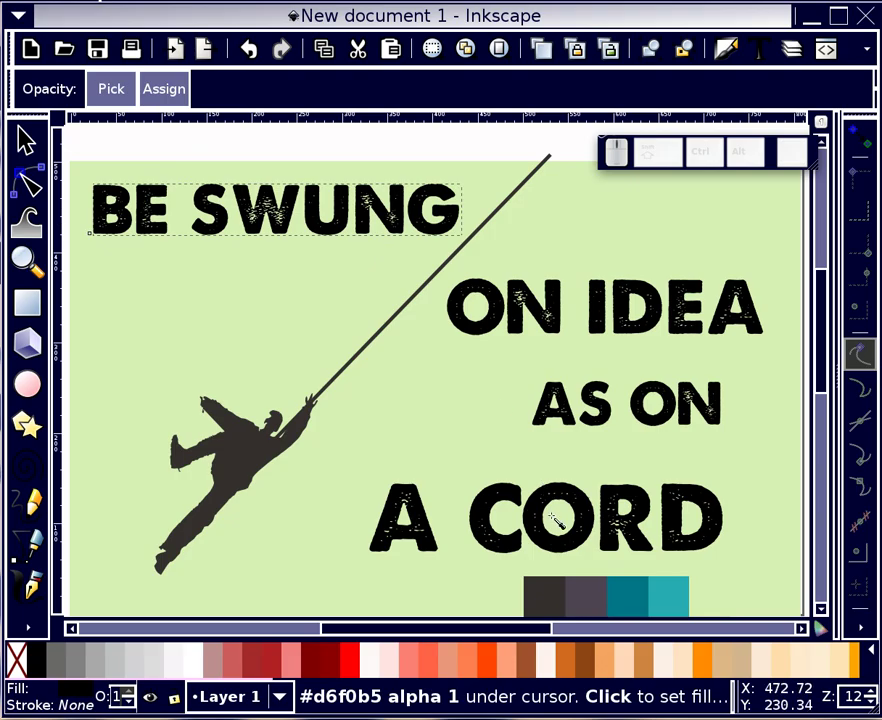
click(621, 603)
key(s)
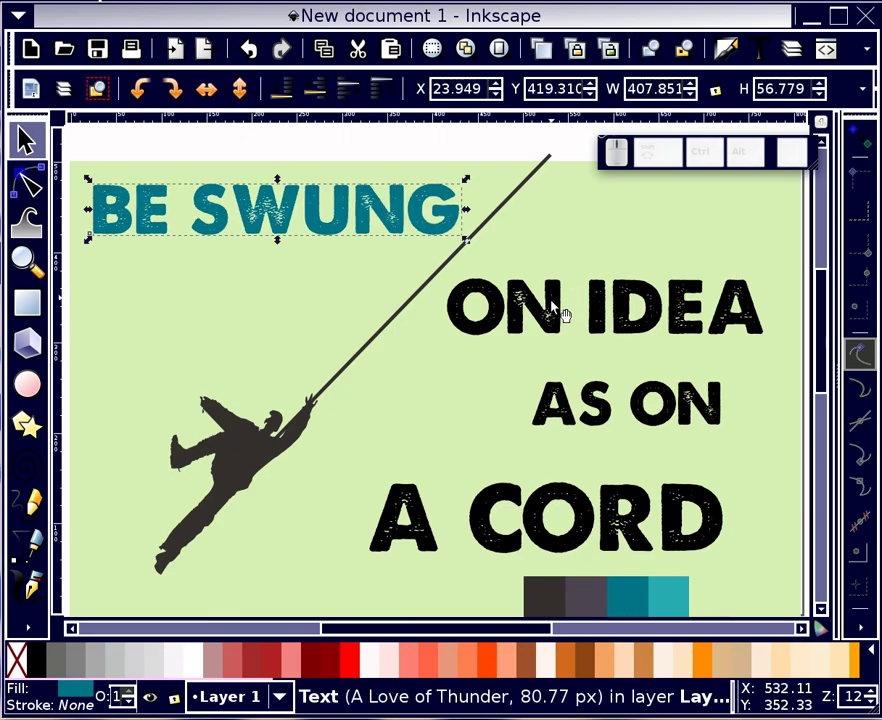
Step: Fill the "ON IDEA" text with the palette's dark teal #007587
click(562, 312)
key(d)
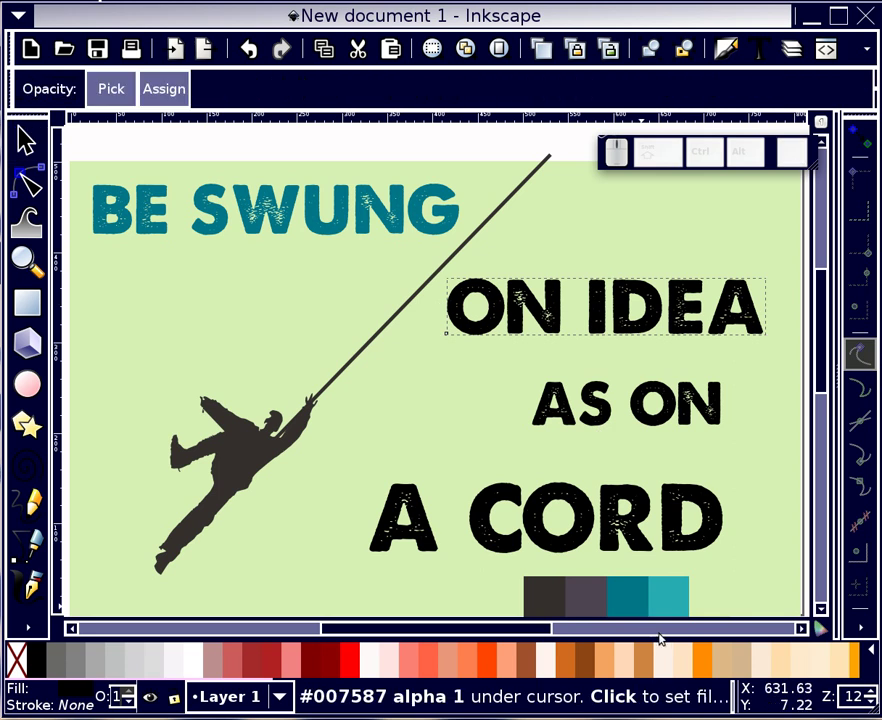
click(624, 598)
key(d)
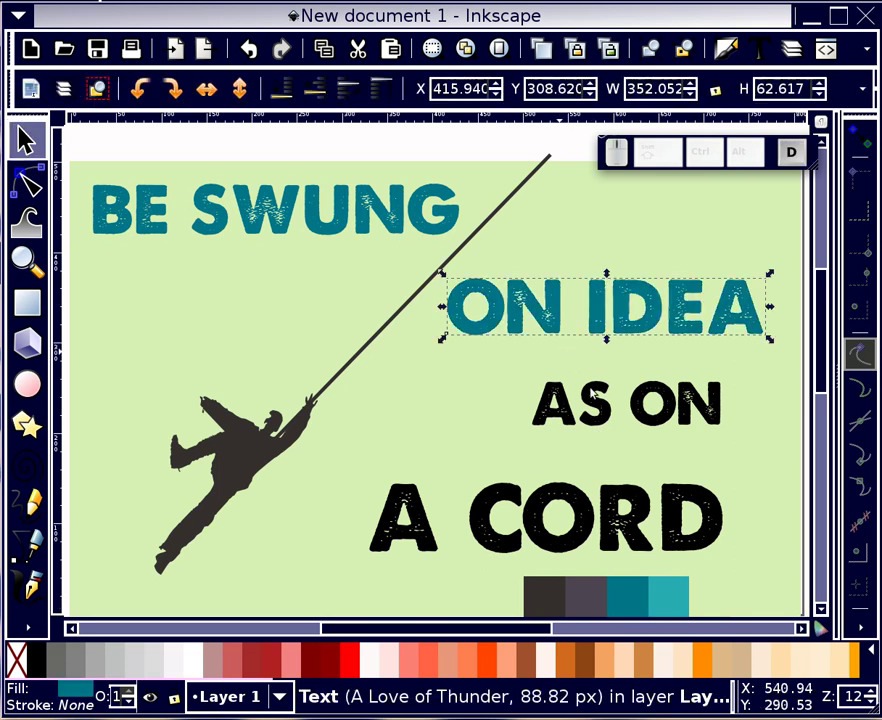
Step: Fill the "AS ON" text with the palette's dark teal #007587
click(610, 412)
key(d)
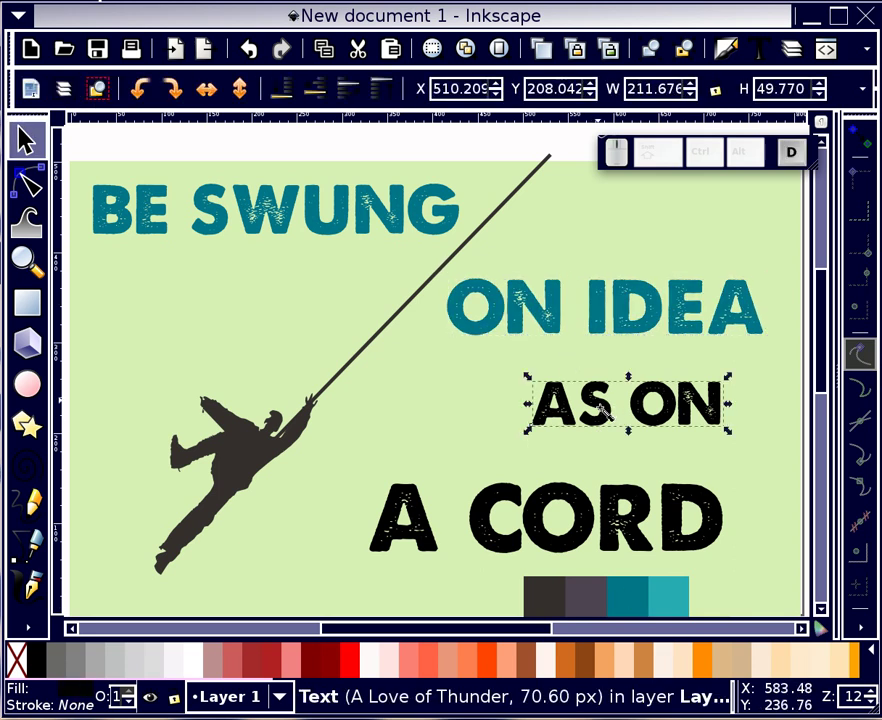
click(637, 594)
key(d)
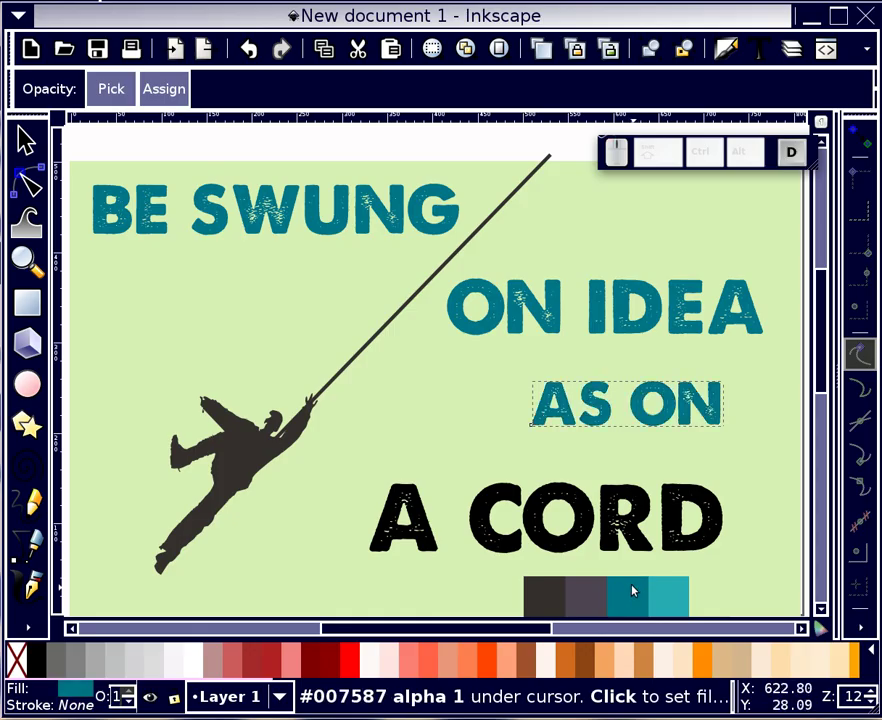
Step: Try the palette's light teal #26acb2 on the "A CORD" text, then fill it with the dark teal #007587
click(589, 513)
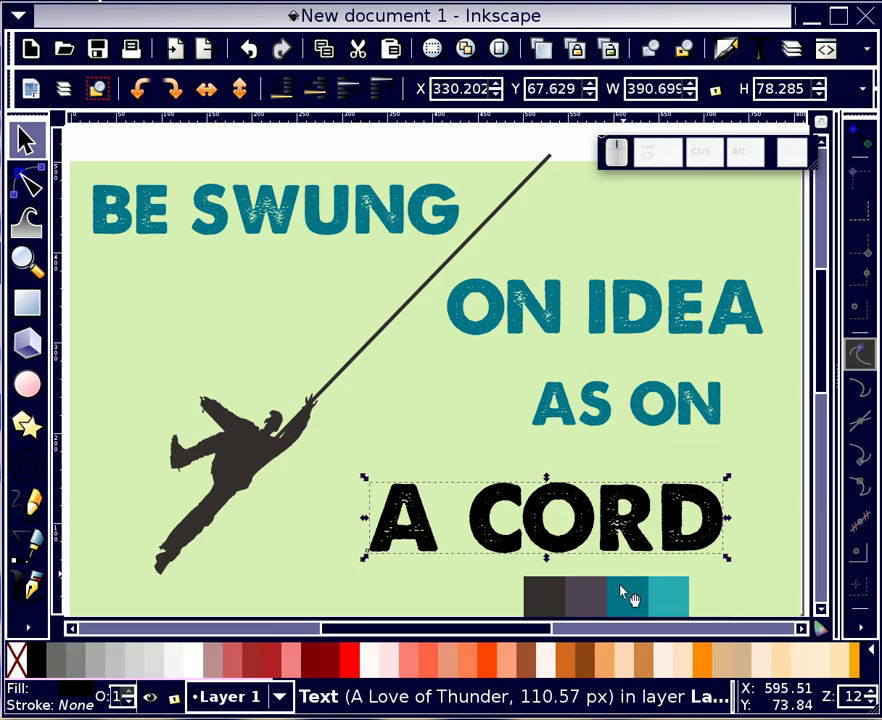
key(d)
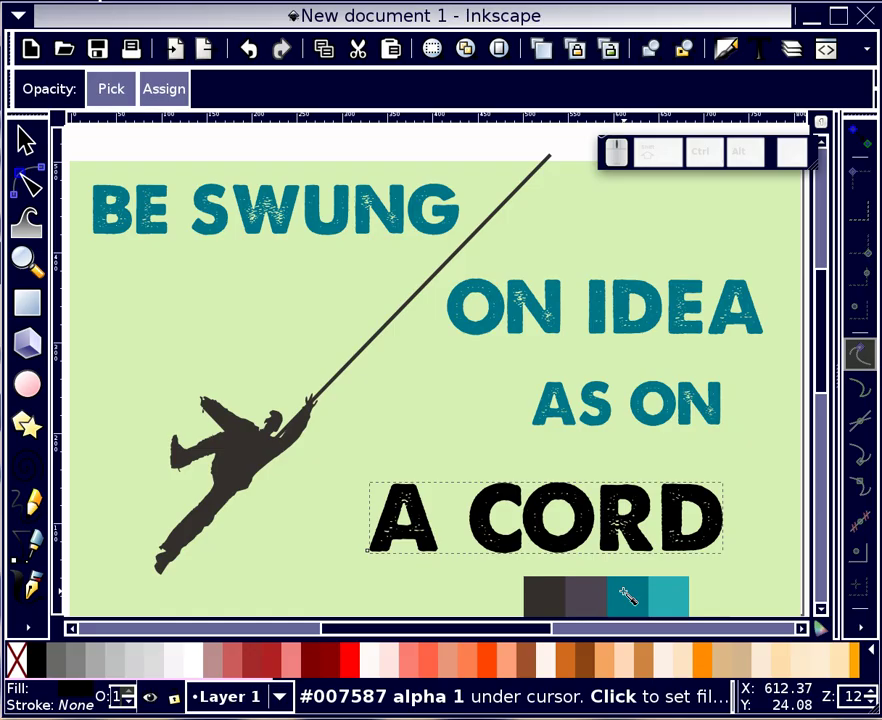
click(679, 597)
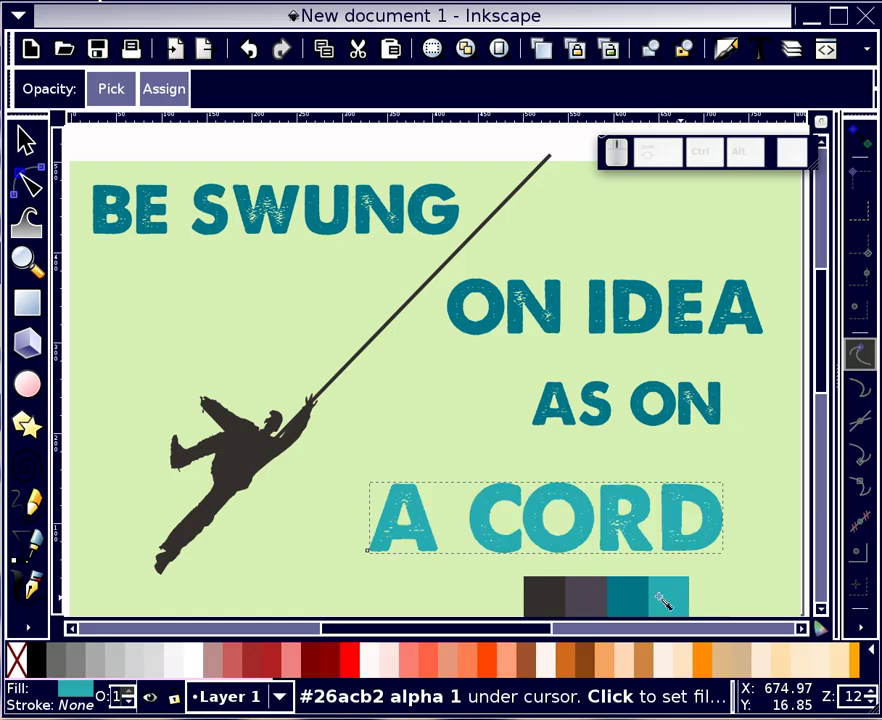
click(636, 601)
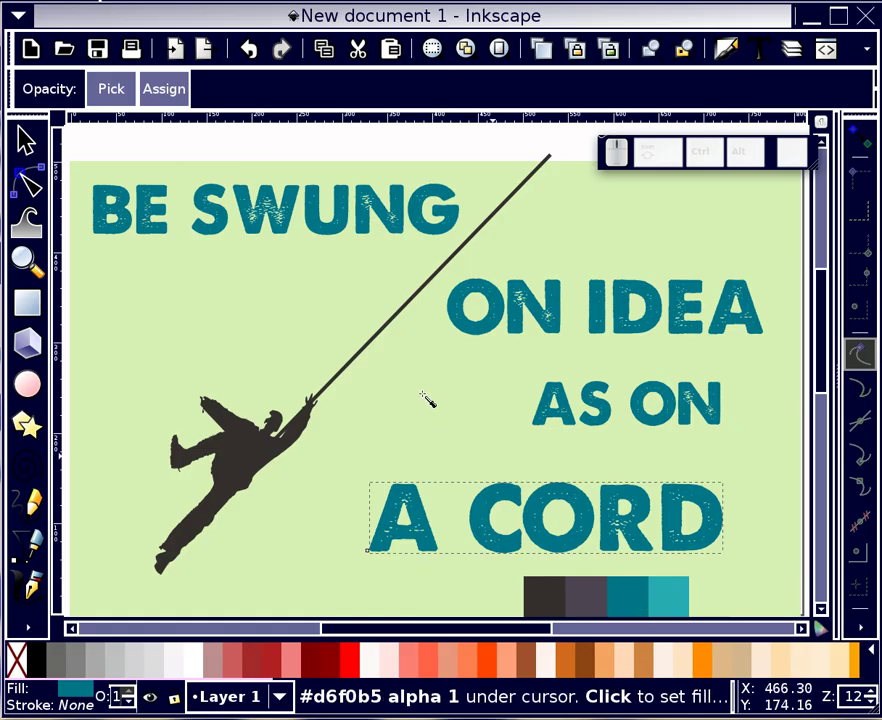
key(d)
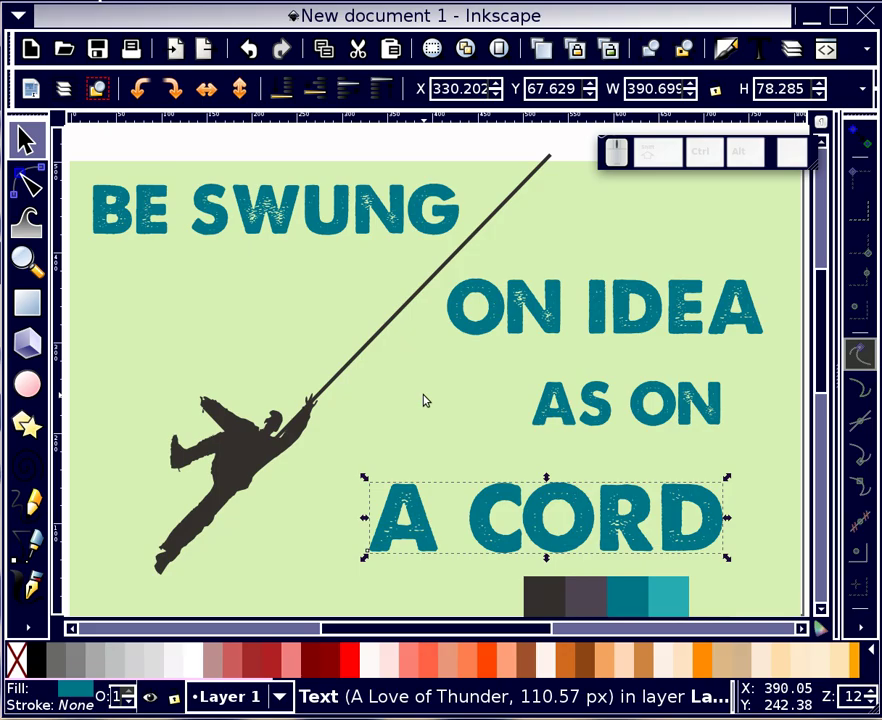
Step: Change the background rectangle's fill to the light teal #26acb2 sampled from the palette image
click(680, 604)
key(d)
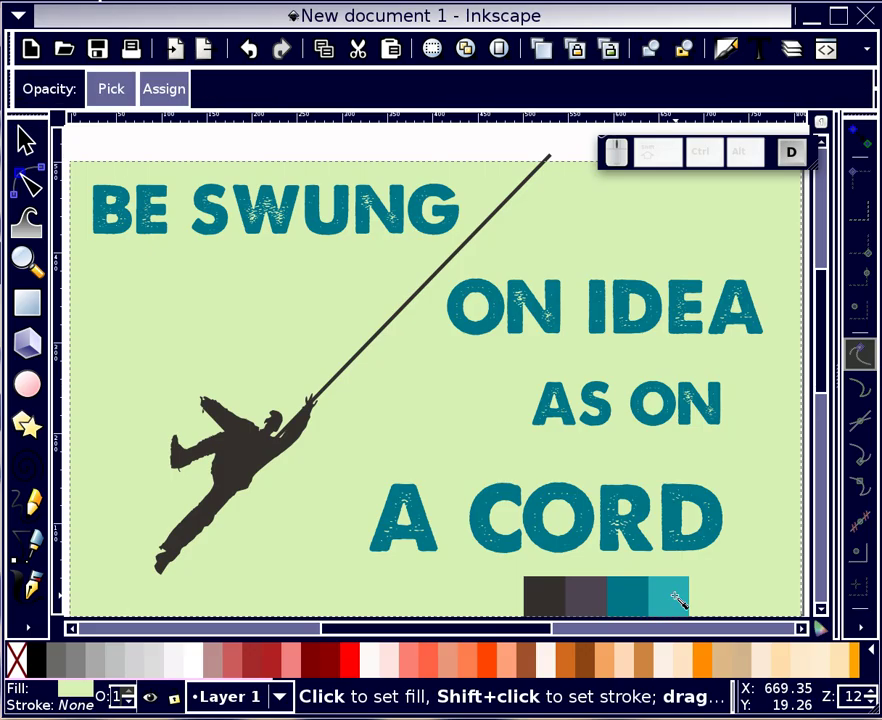
click(674, 599)
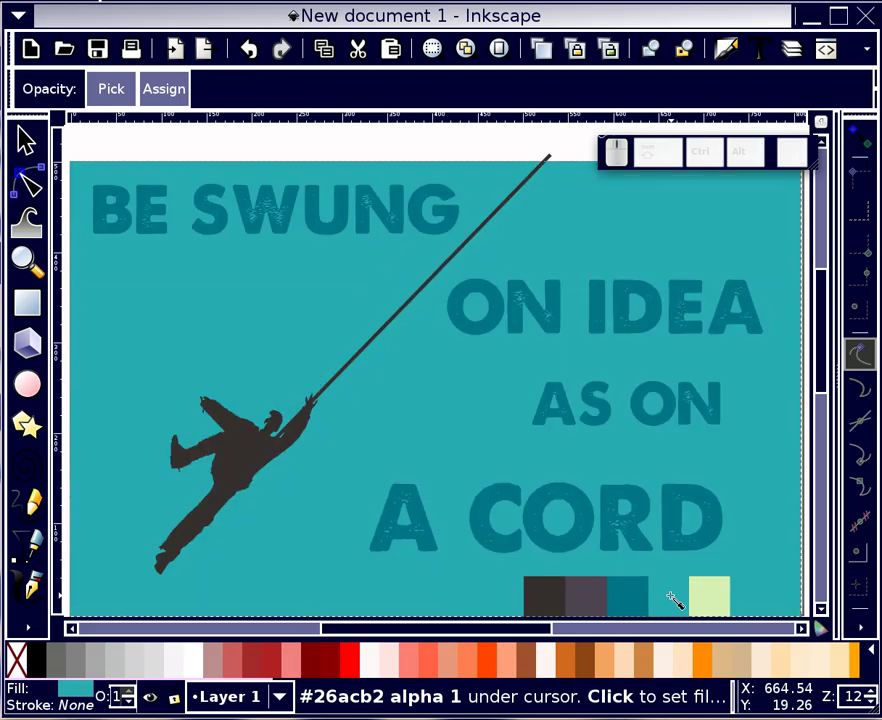
key(d)
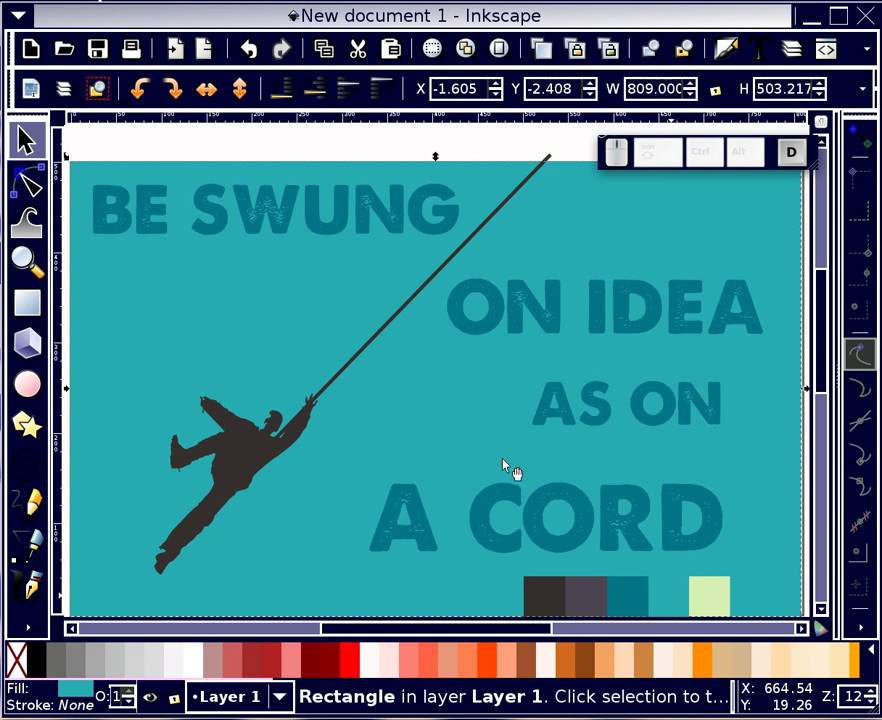
Step: Fill all four text objects, "BE SWUNG", "ON IDEA", "AS ON" and "A CORD", with the dark purple #4e434f sampled from the palette image
click(262, 224)
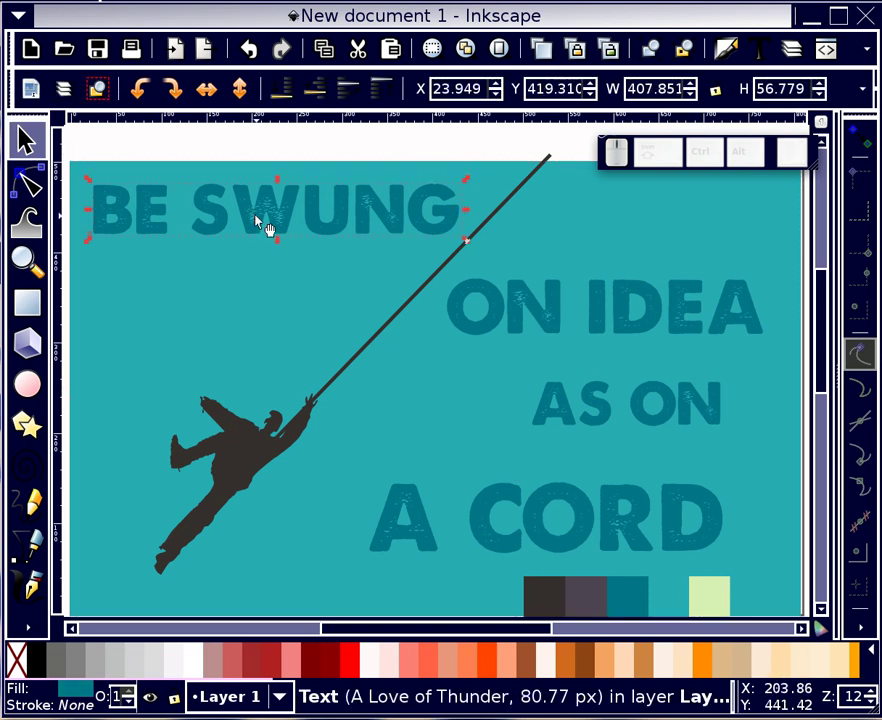
key(shift)
shift+click(481, 294)
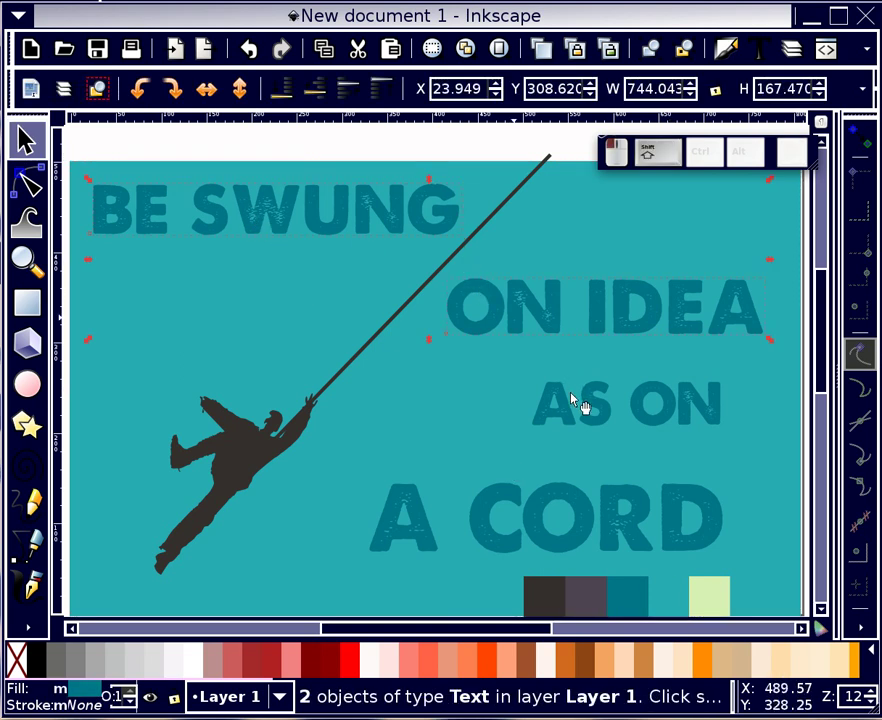
shift+click(558, 508)
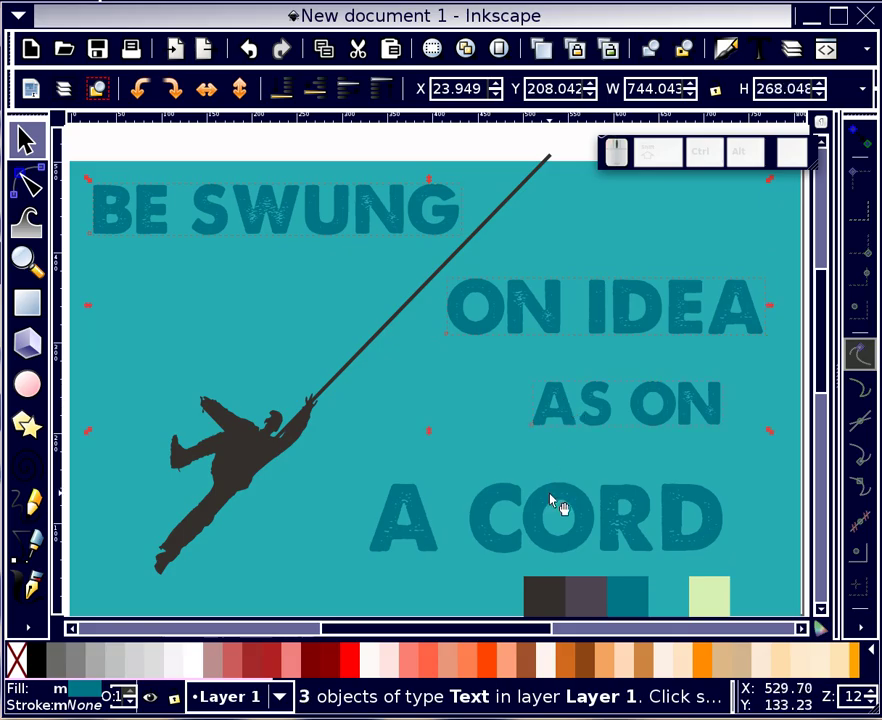
shift+click(550, 500)
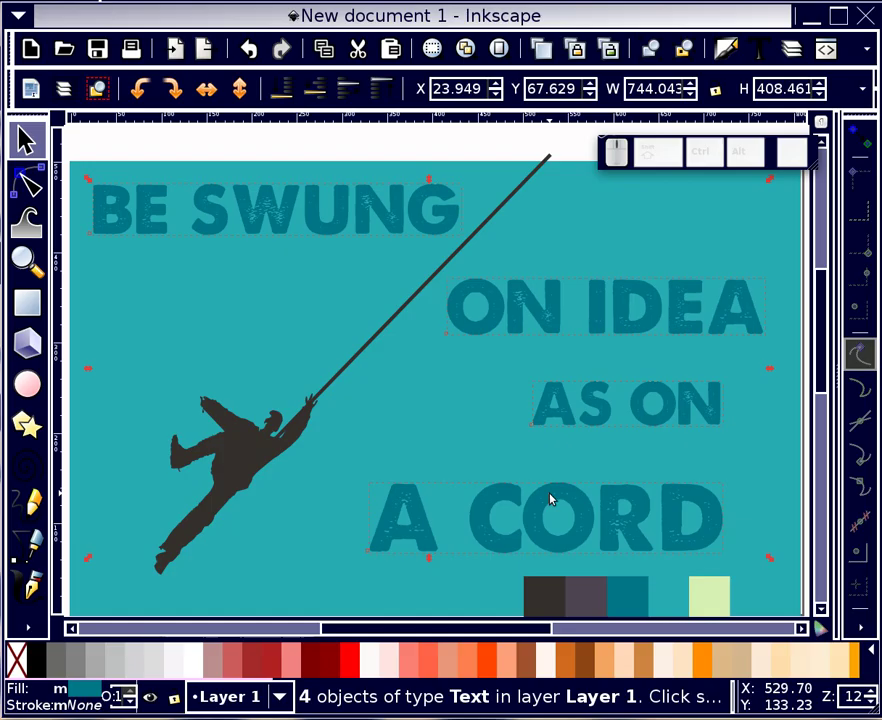
key(d)
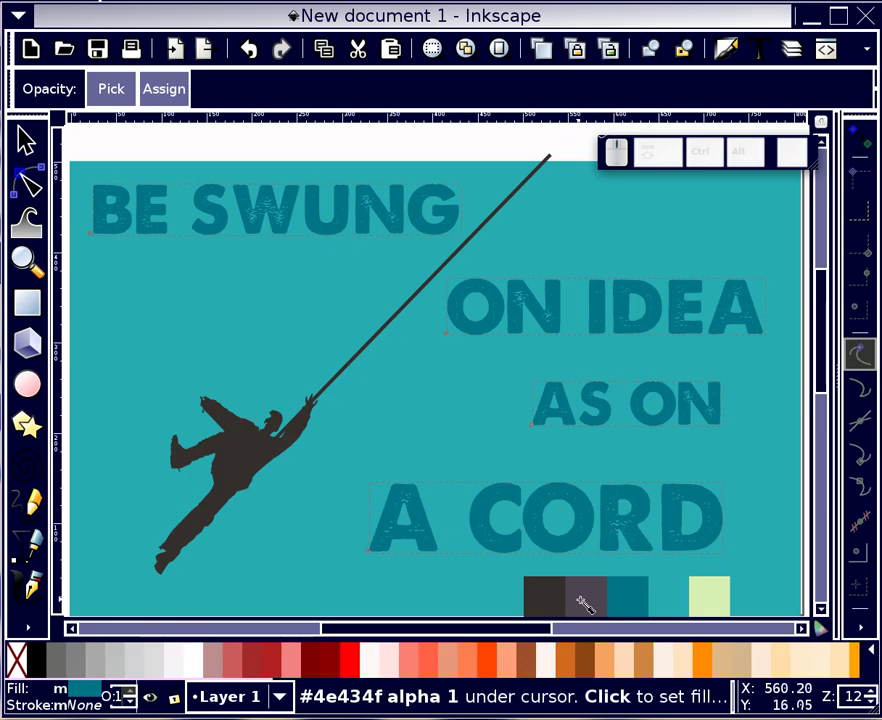
click(585, 602)
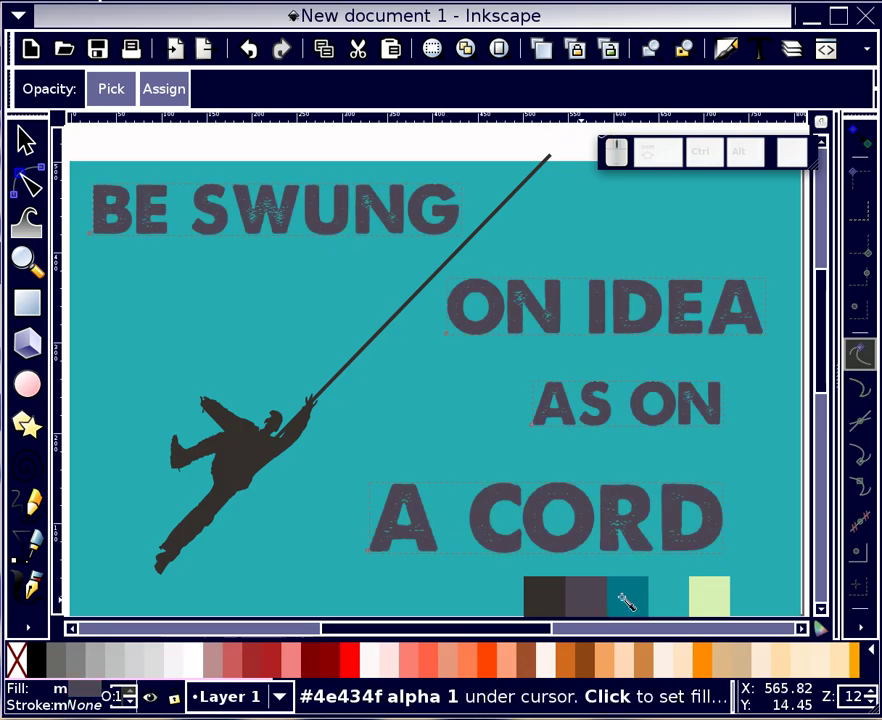
click(605, 600)
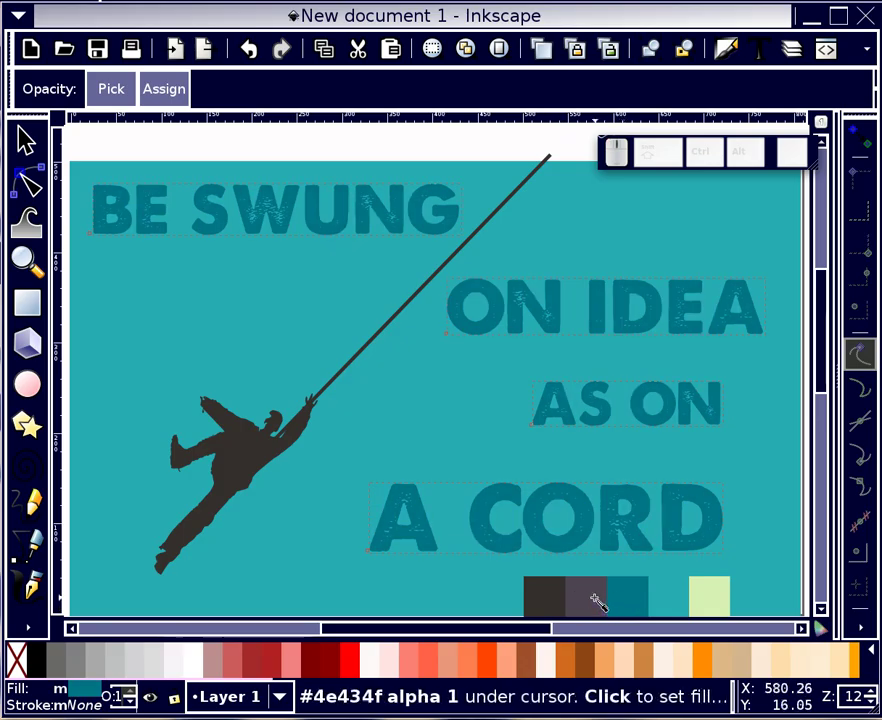
click(590, 601)
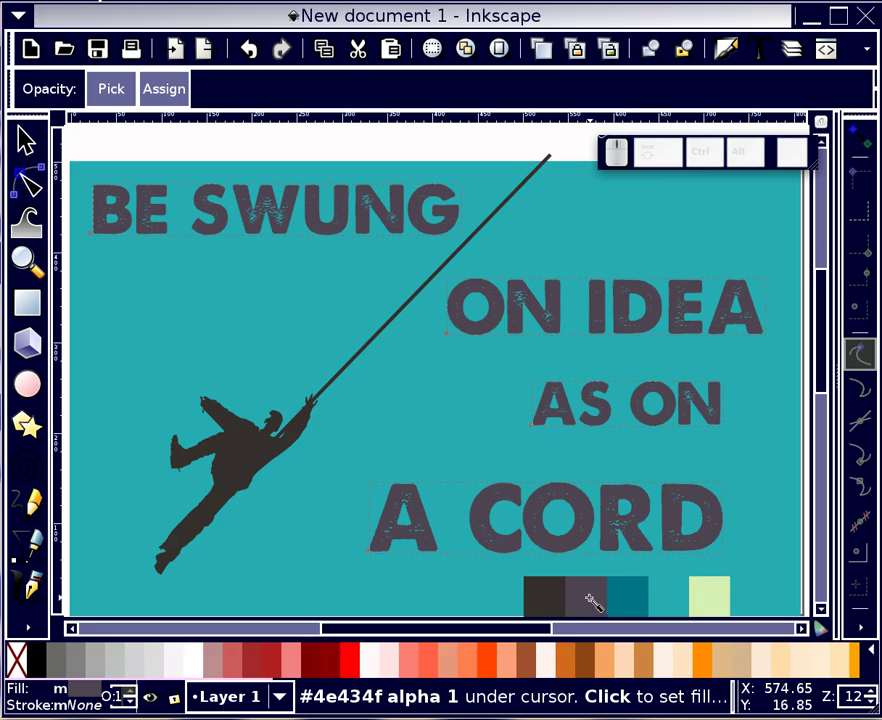
click(26, 140)
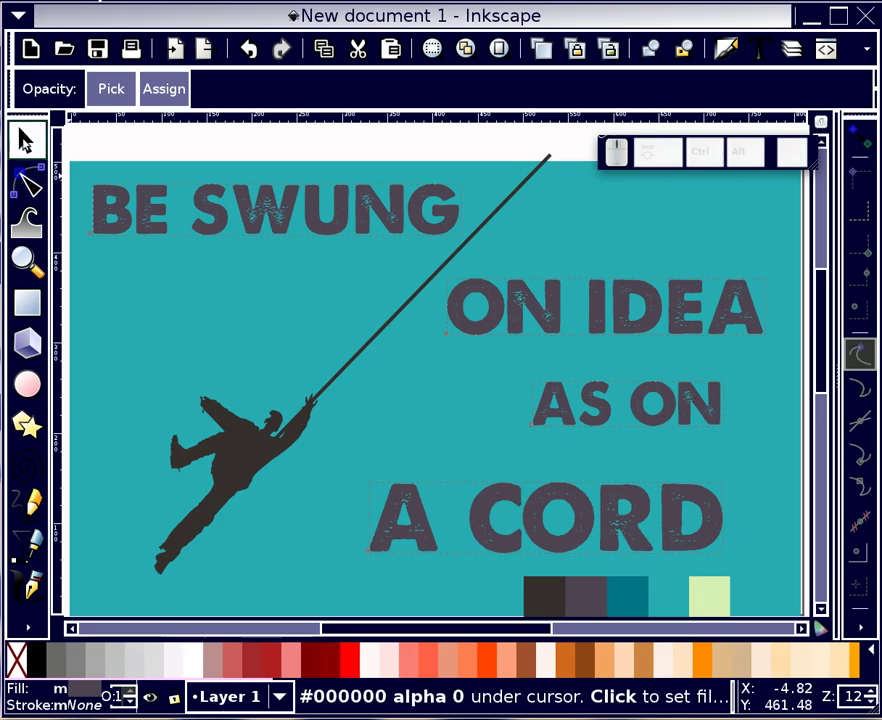
click(27, 628)
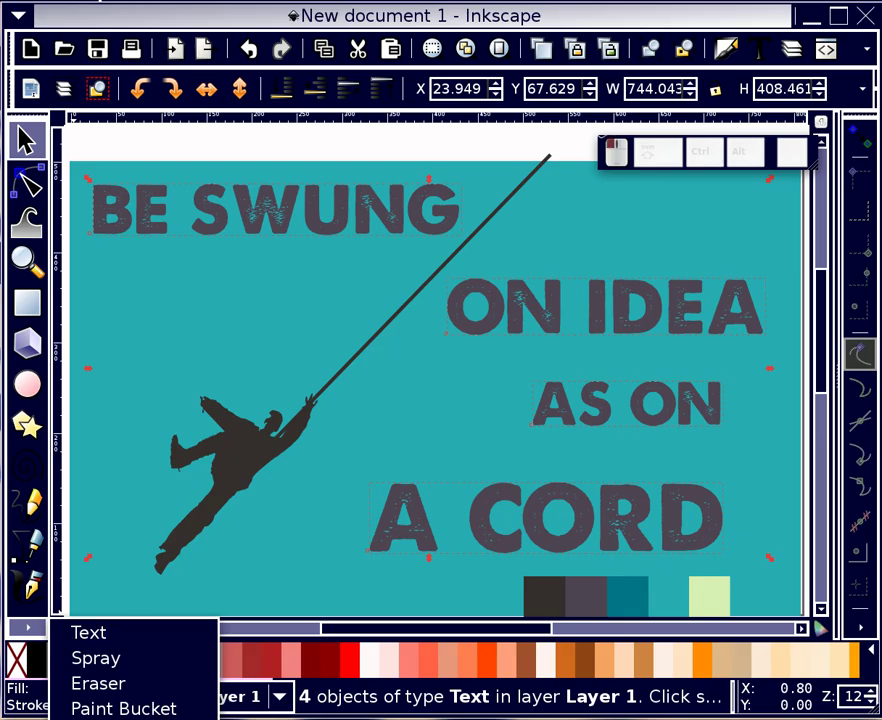
key(Escape)
key(g)
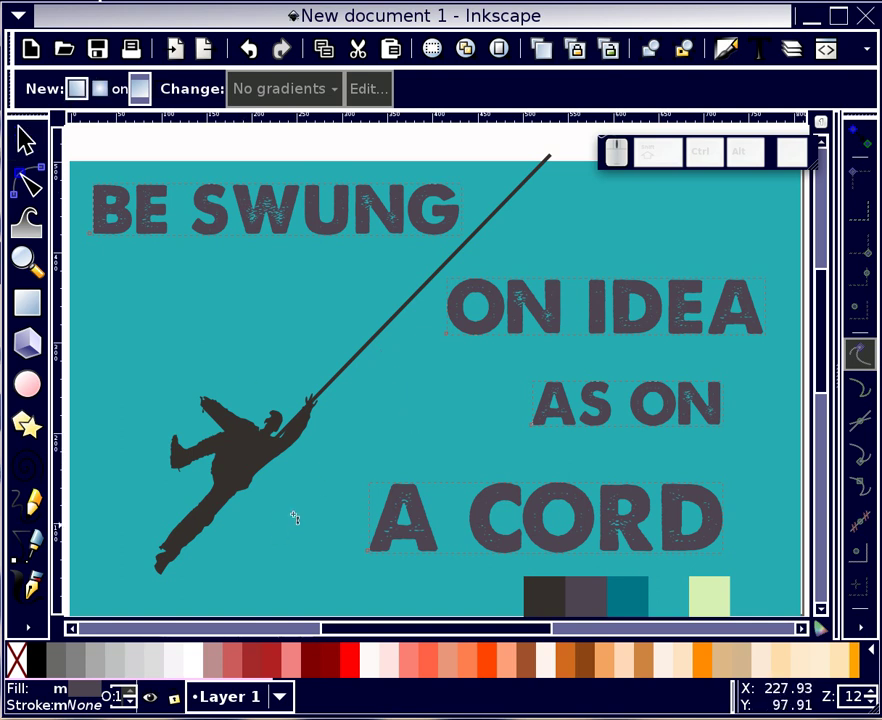
drag(293, 513, 550, 250)
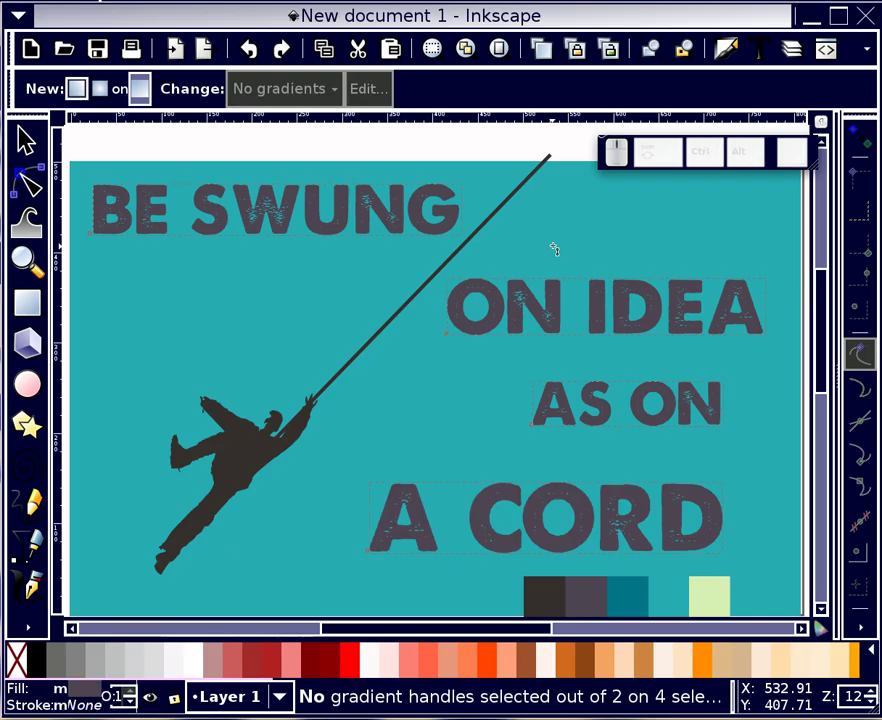
key(s)
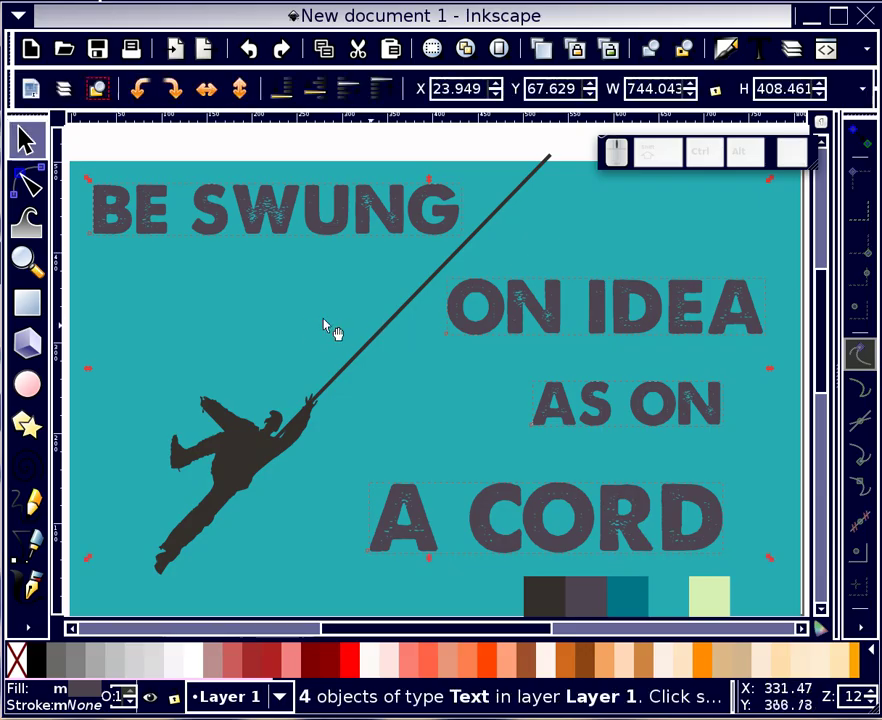
Step: Apply a diagonal linear gradient to the background rectangle, running from beside the silhouette's legs up to the "ON IDEA" text
click(300, 320)
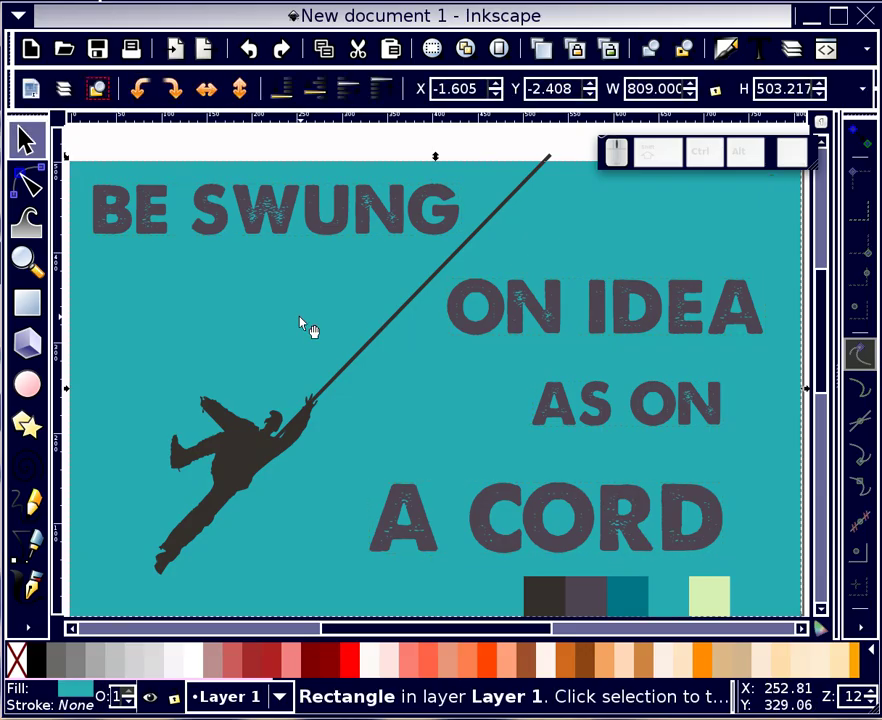
key(g)
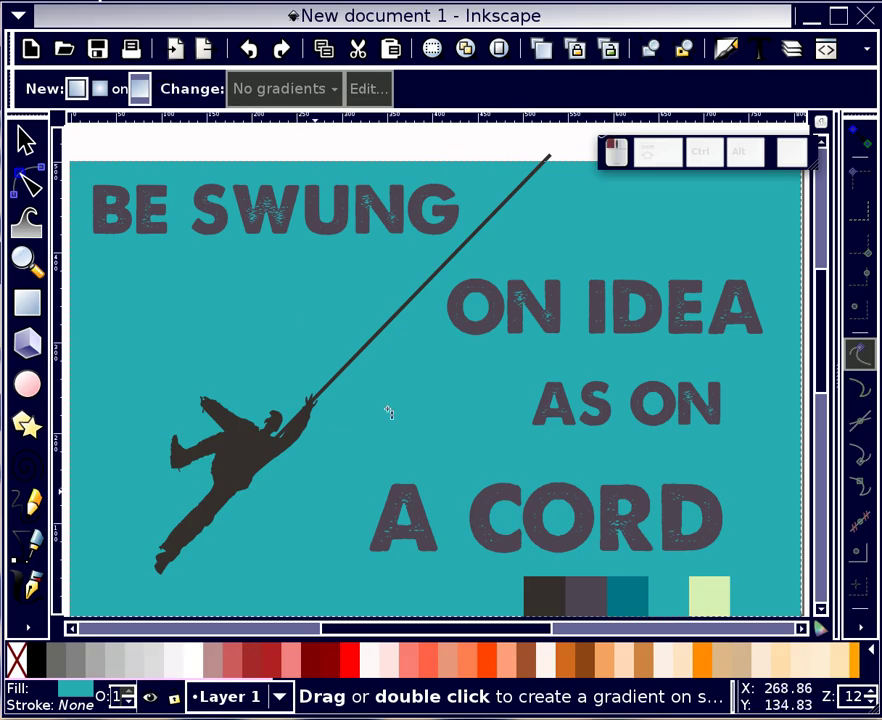
drag(314, 492, 552, 266)
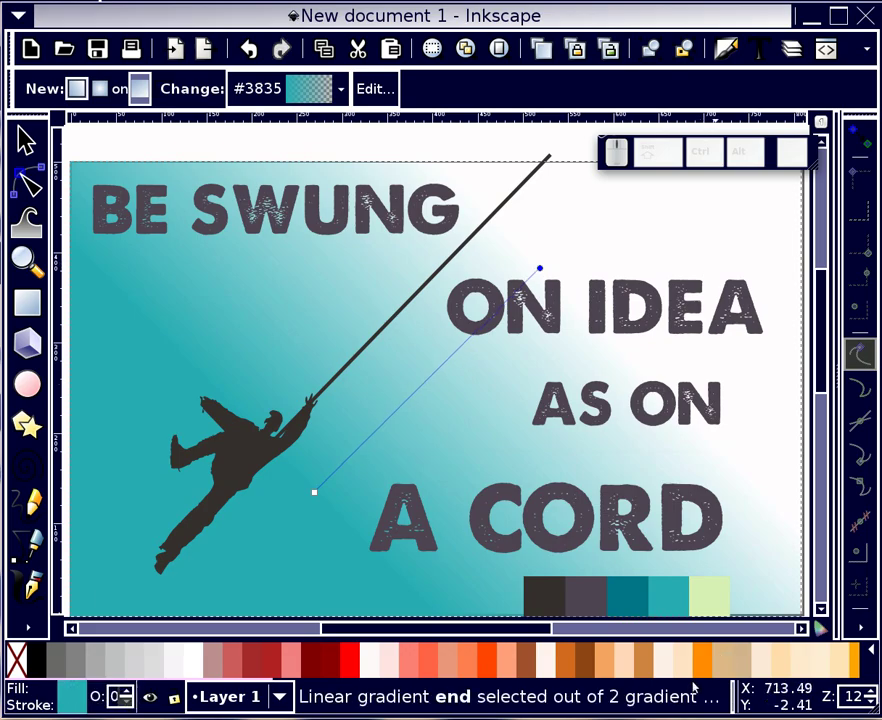
Step: Try the palette's light green on the background gradient's end stop, then set it to whitesmoke #F5F5F5
key(d)
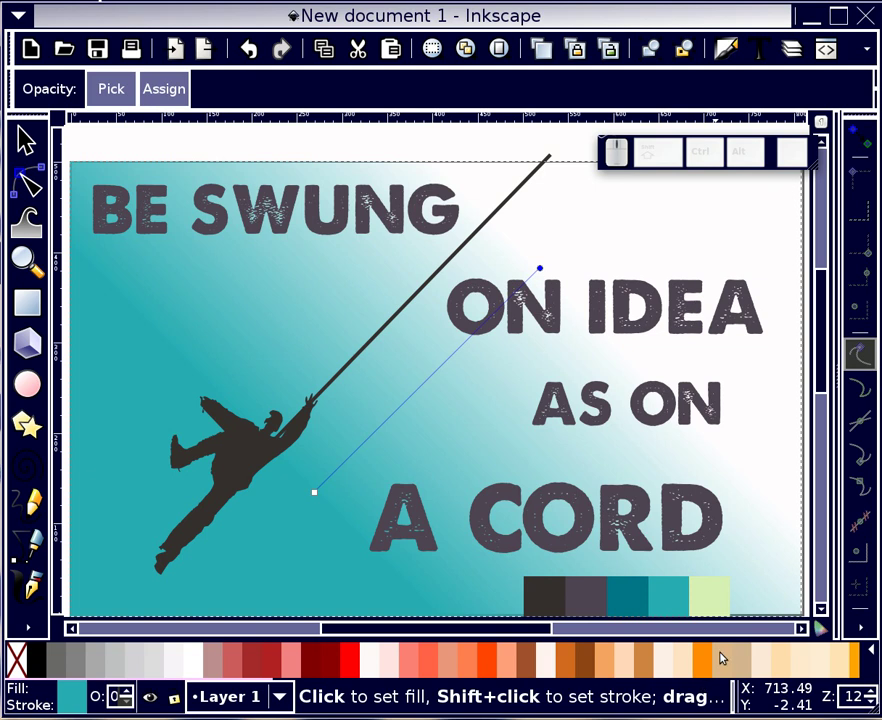
click(715, 600)
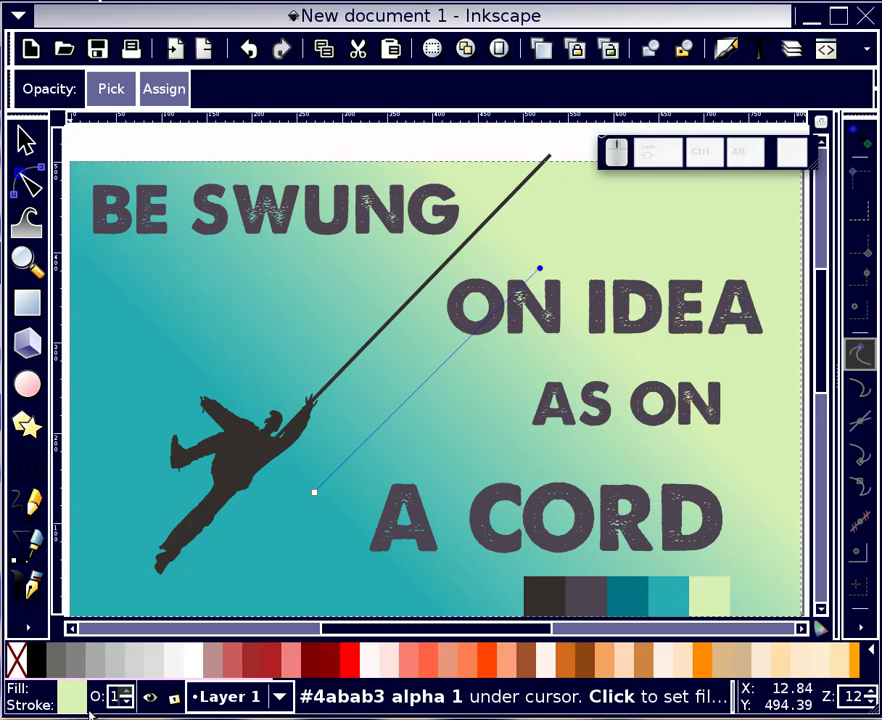
click(178, 668)
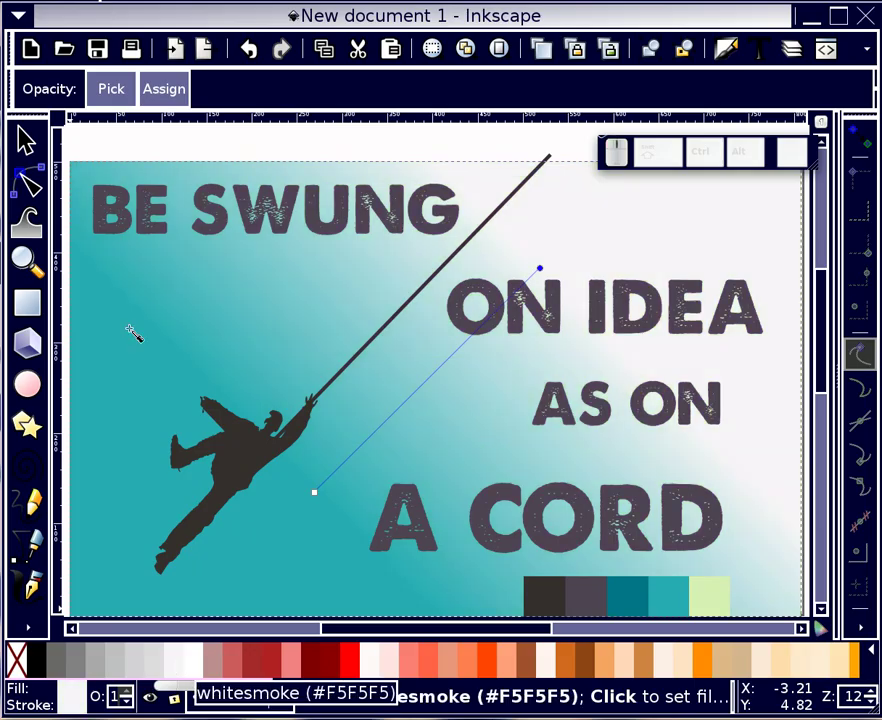
click(26, 140)
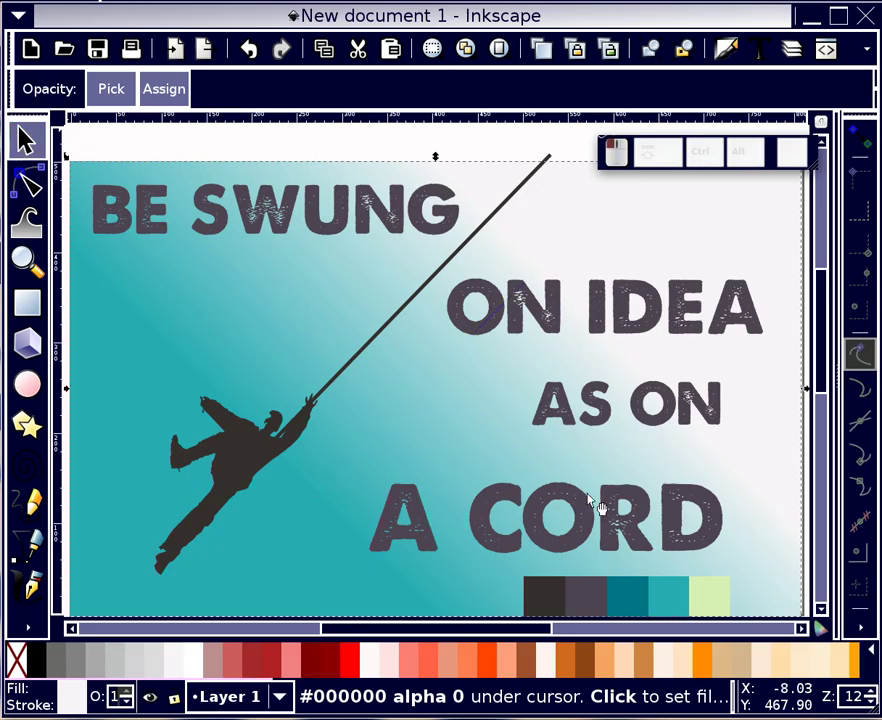
Step: Move the palette image about 120 px straight down, off the poster
click(612, 595)
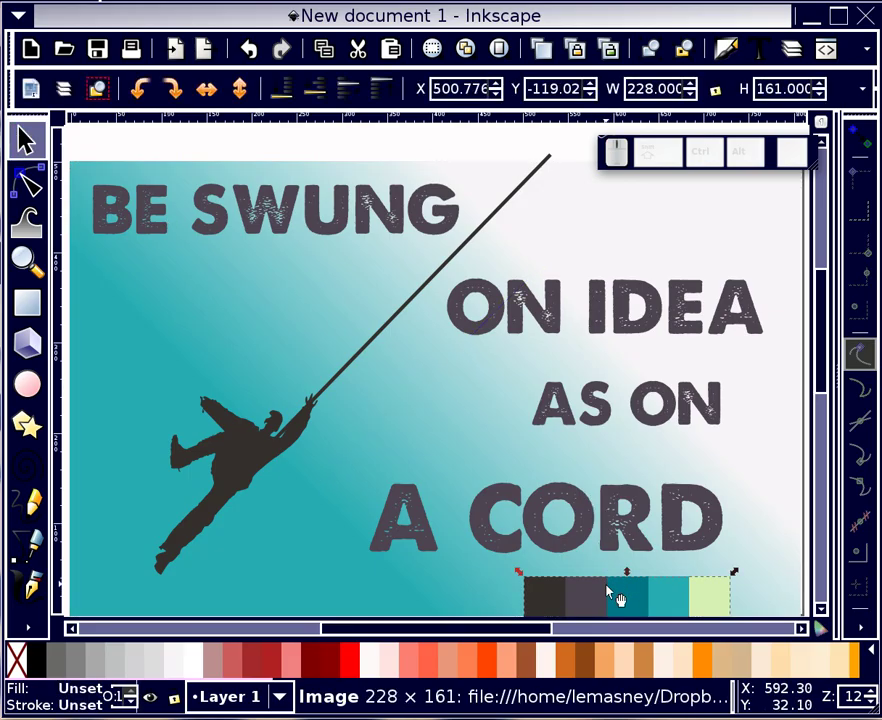
key(shift+Down)
key(shift+Down)
key(shift+Down)
key(shift+Down)
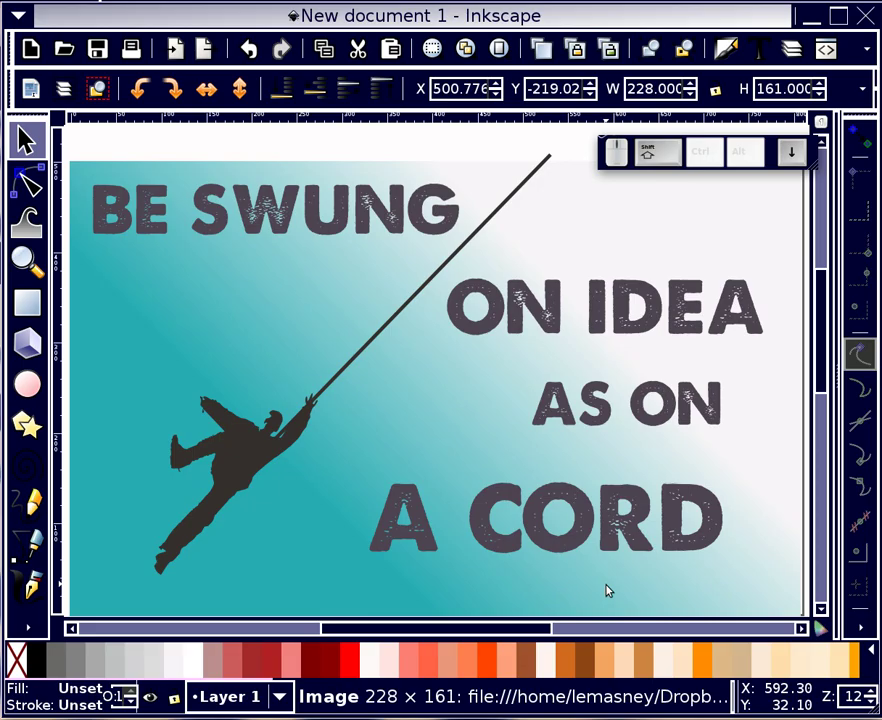
Step: Copy the words "T. E. Lawrence" from the reference paragraph below the page
scroll(825, 512, down, 3)
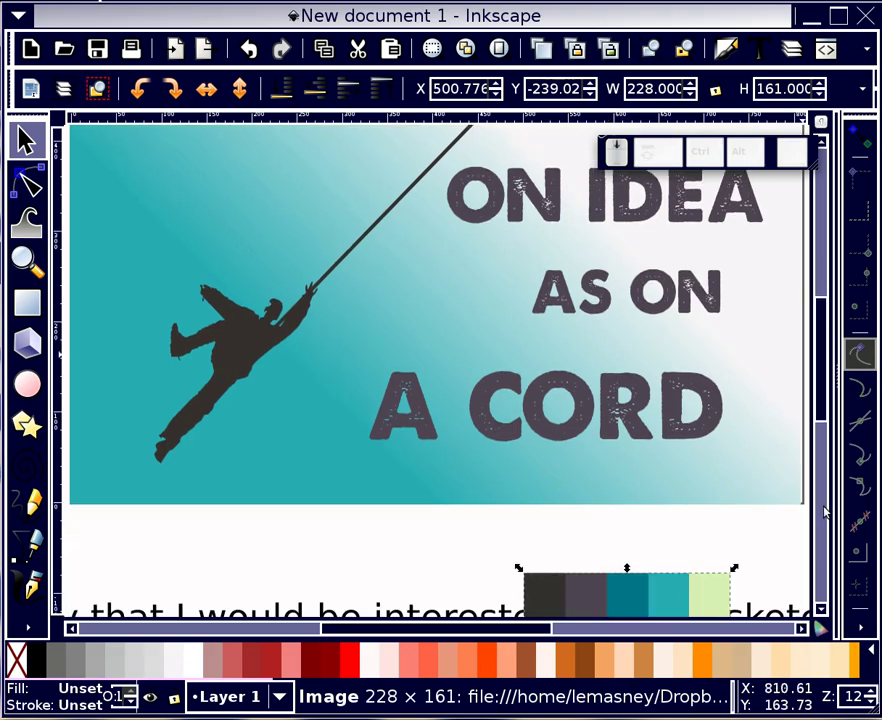
scroll(825, 512, down, 9)
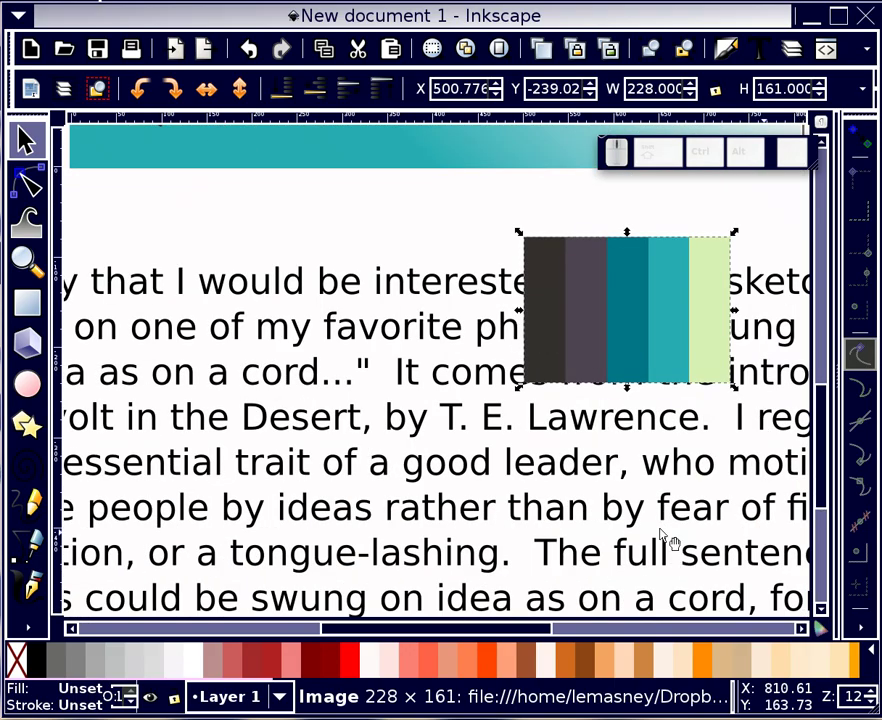
click(30, 632)
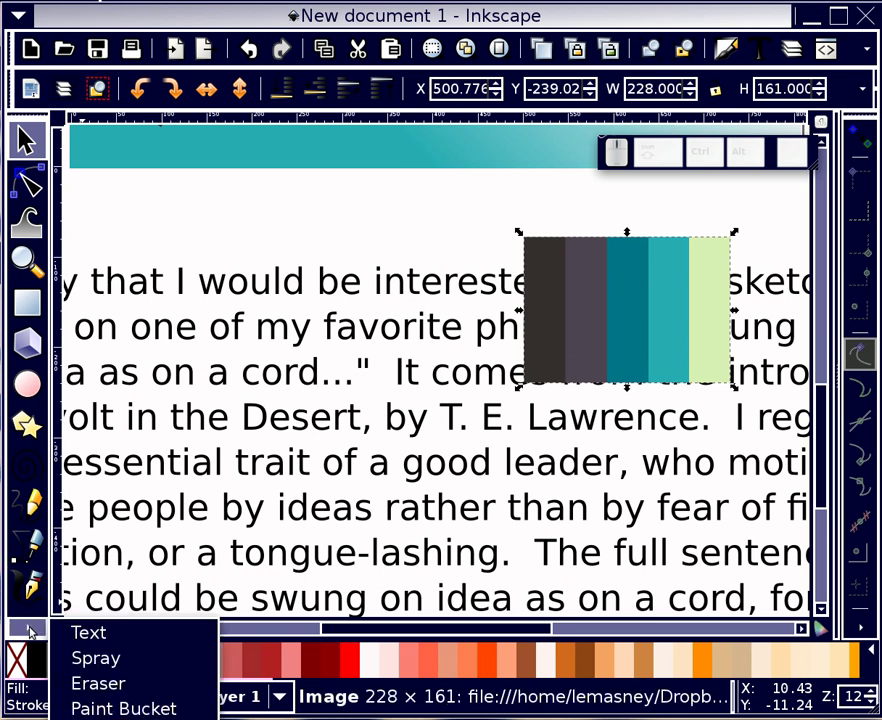
click(115, 633)
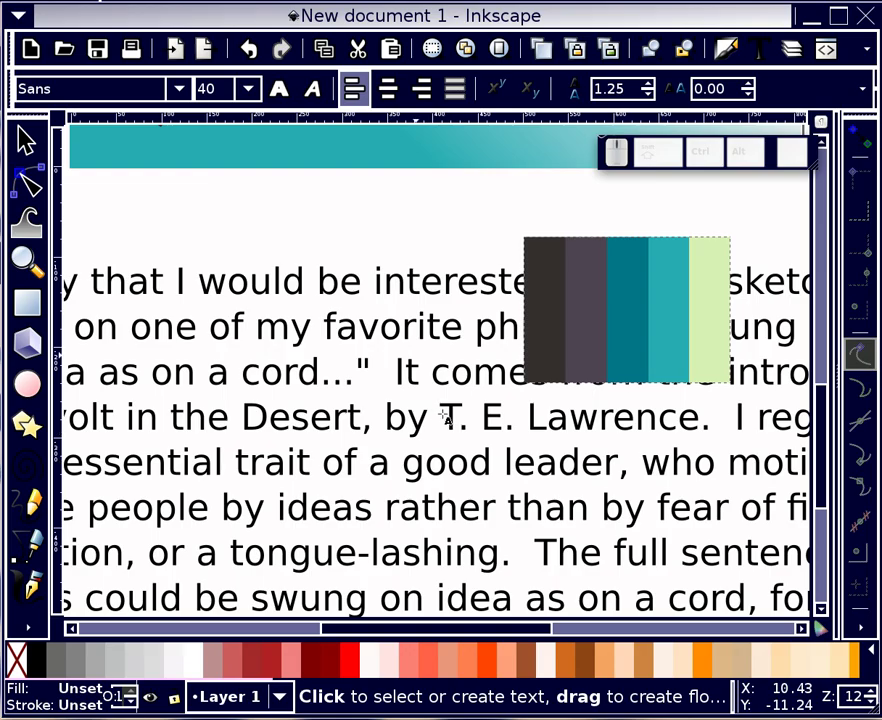
drag(441, 418, 680, 418)
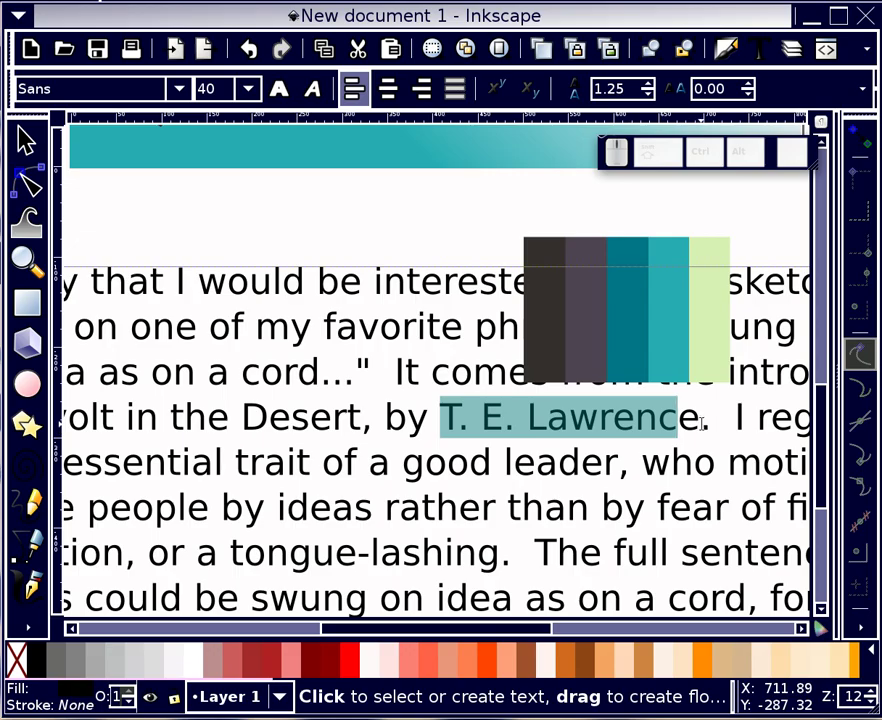
key(shift)
click(702, 422)
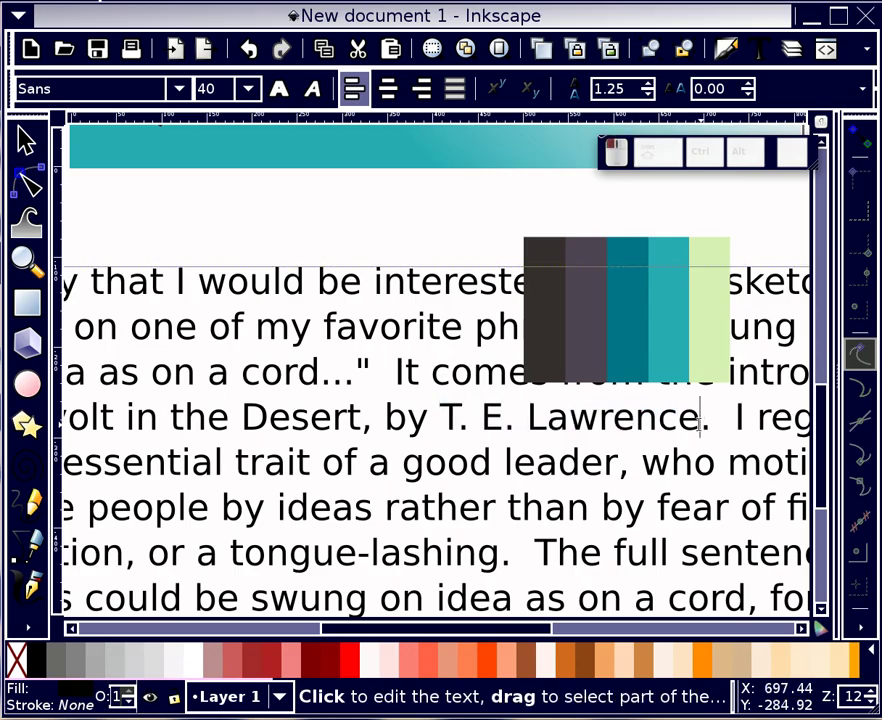
drag(600, 418, 443, 418)
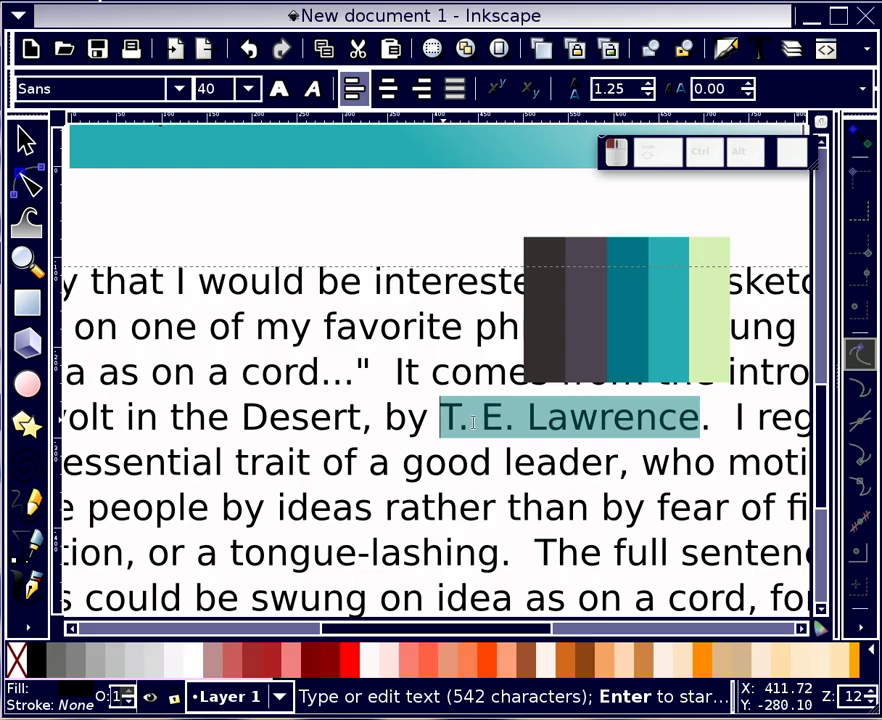
right_click(533, 438)
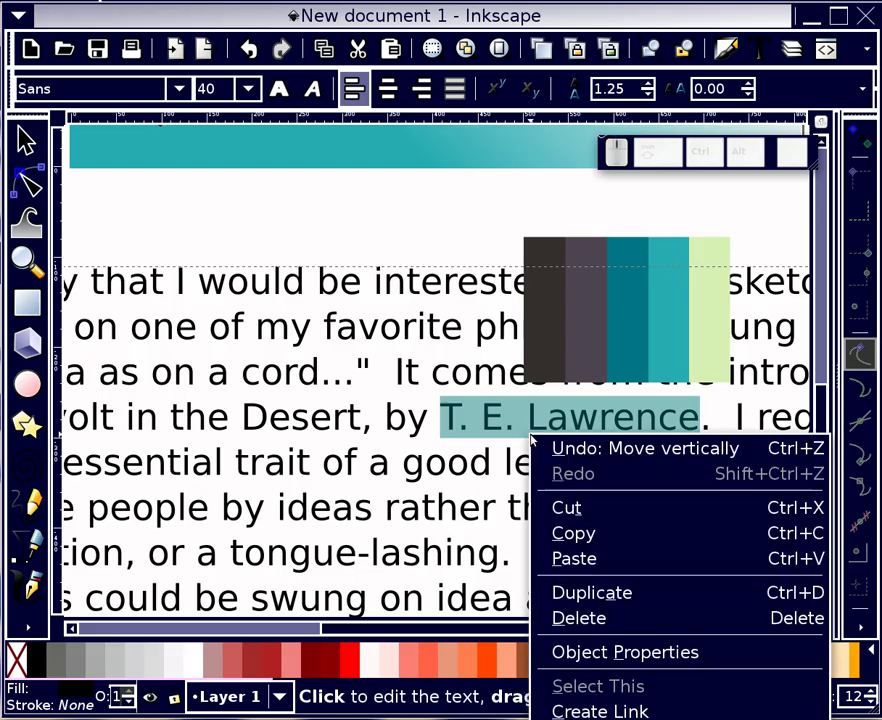
click(579, 535)
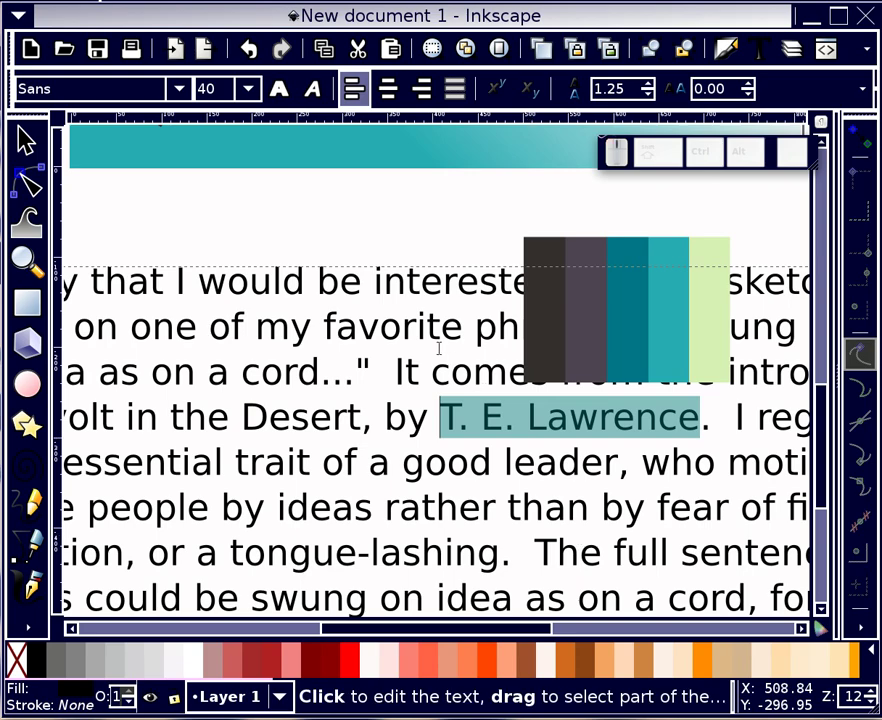
Step: Paste "T. E. Lawrence" as a new text object just beneath "A CORD" and select it as an object
scroll(409, 240, up, 5)
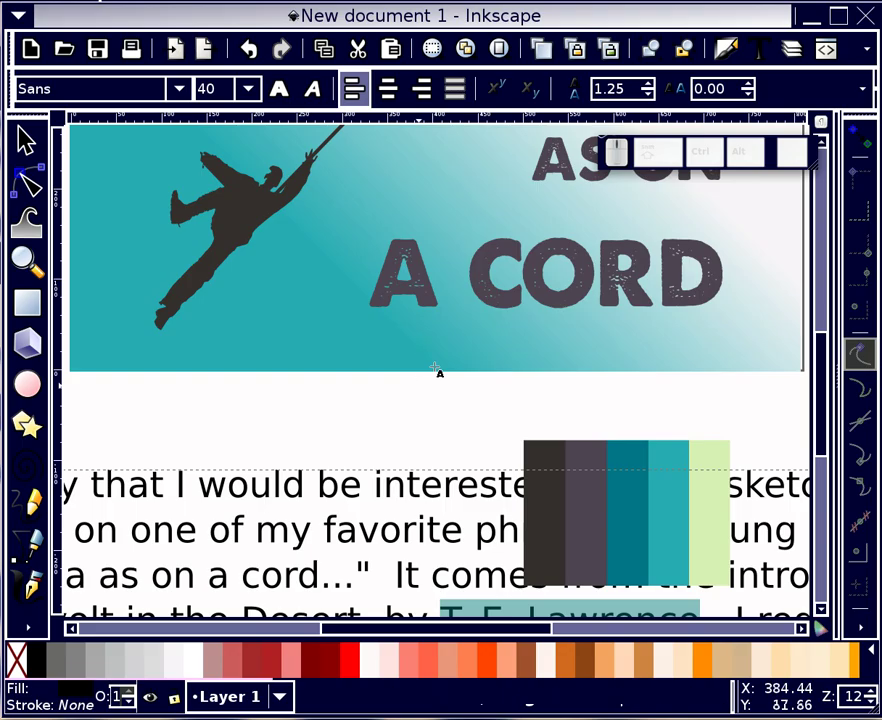
click(451, 341)
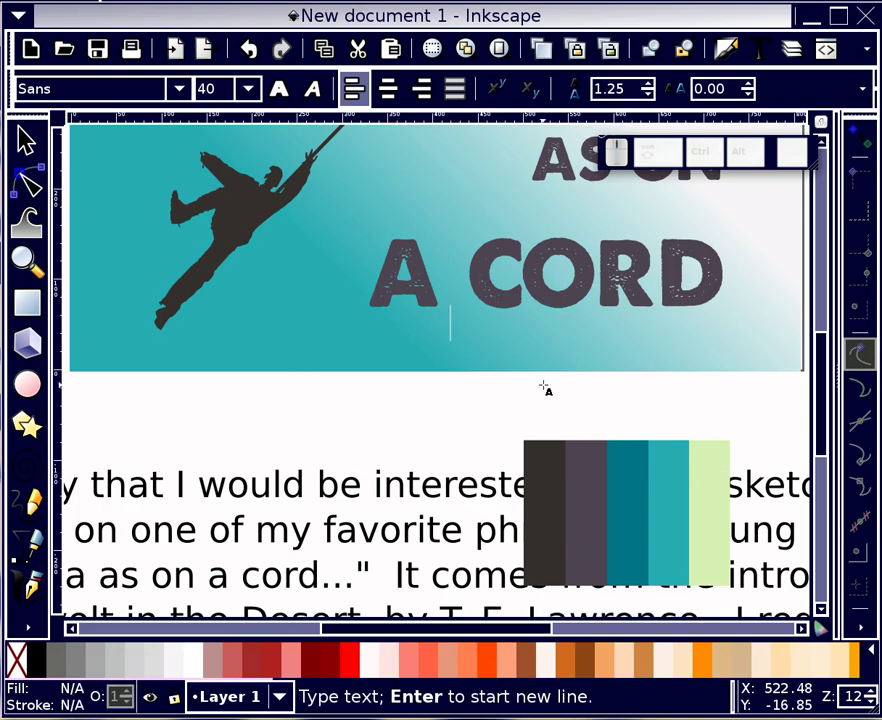
key(ctrl)
key(ctrl+v)
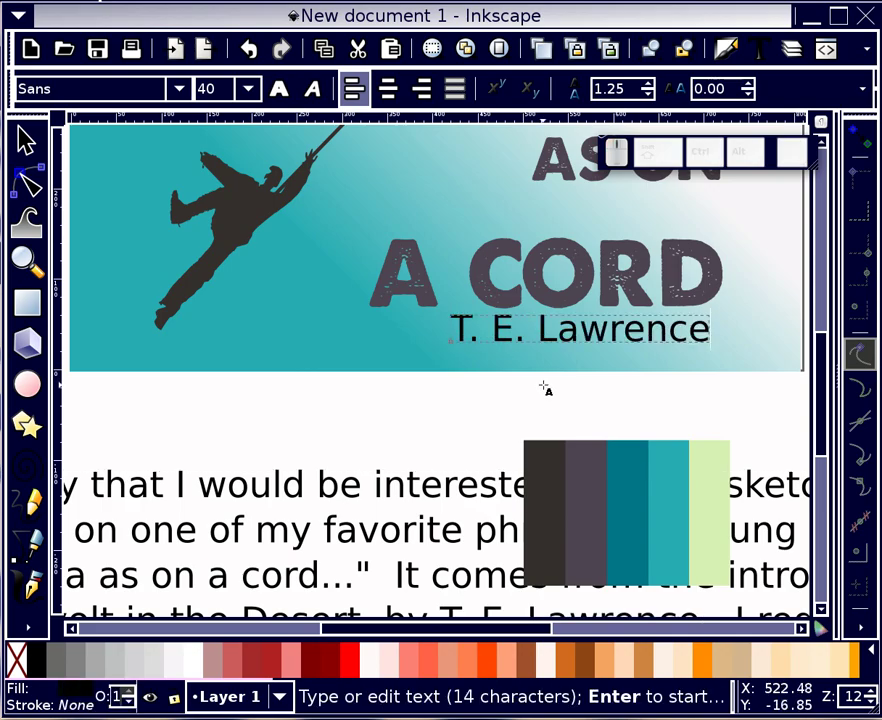
click(27, 141)
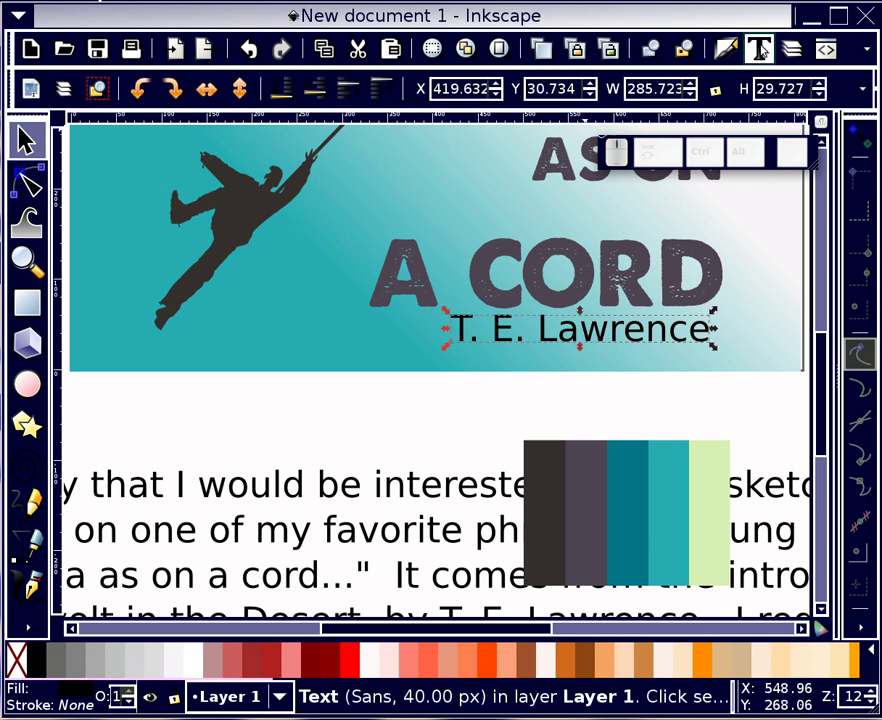
Step: Preview font families for the "T. E. Lawrence" credit and set it in Telegrafico, Normal style
click(759, 49)
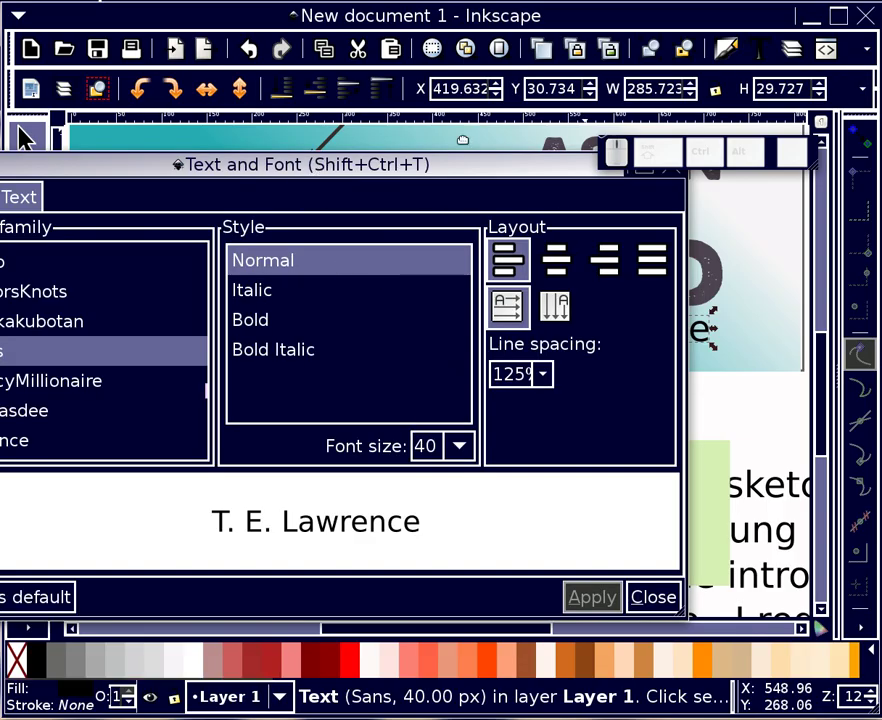
drag(463, 140, 404, 122)
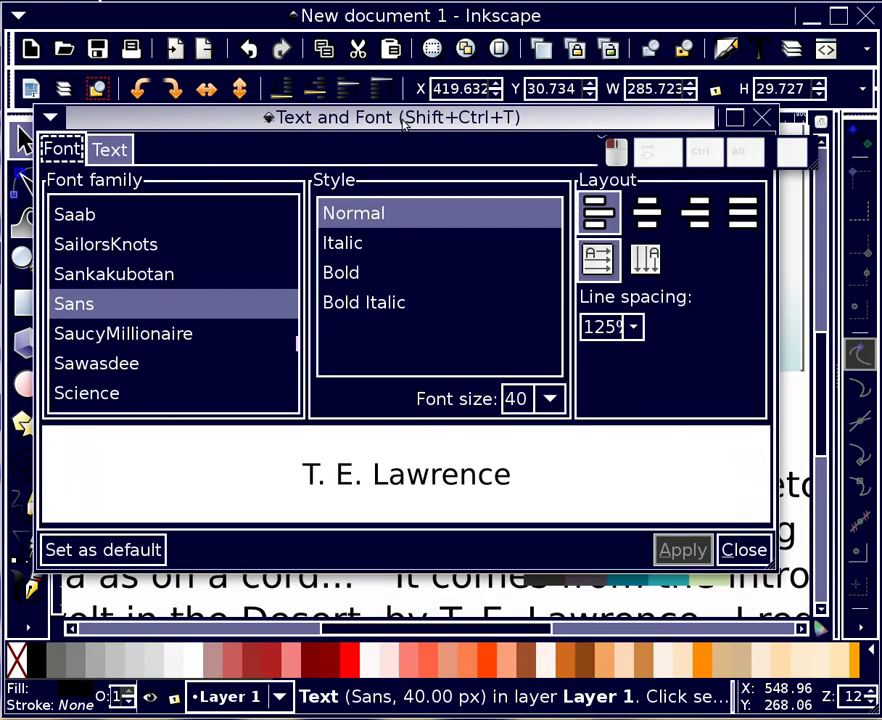
click(186, 272)
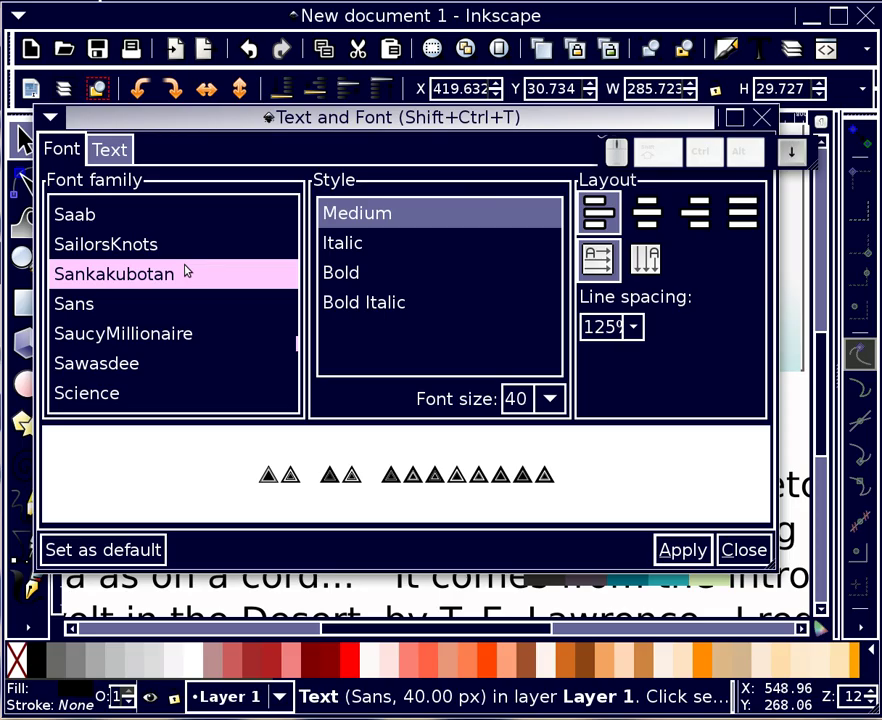
key(Down)
key(Down)
key(Down)
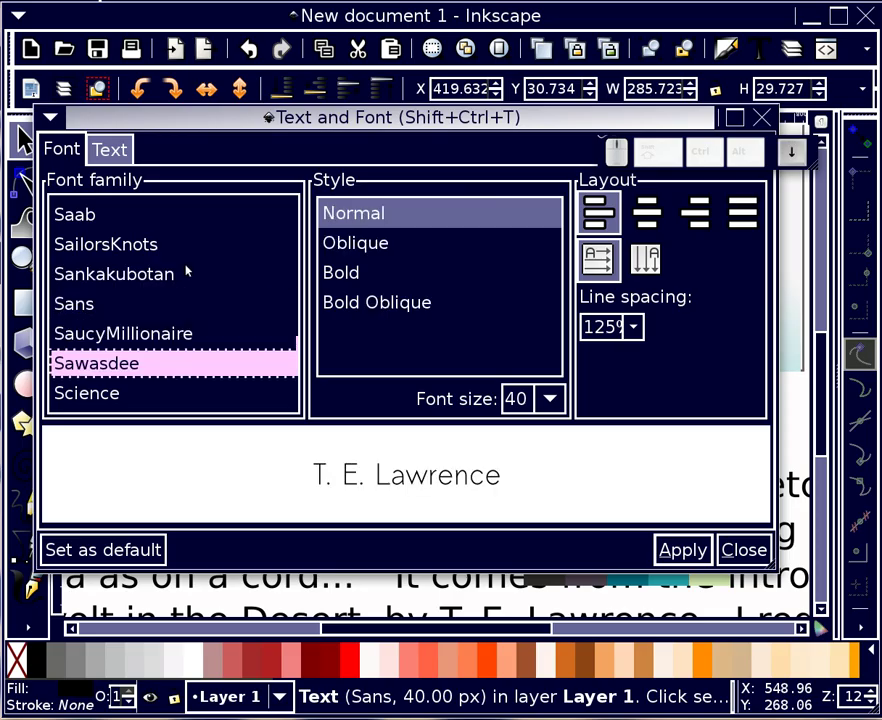
key(Down)
key(Down)
key(Down)
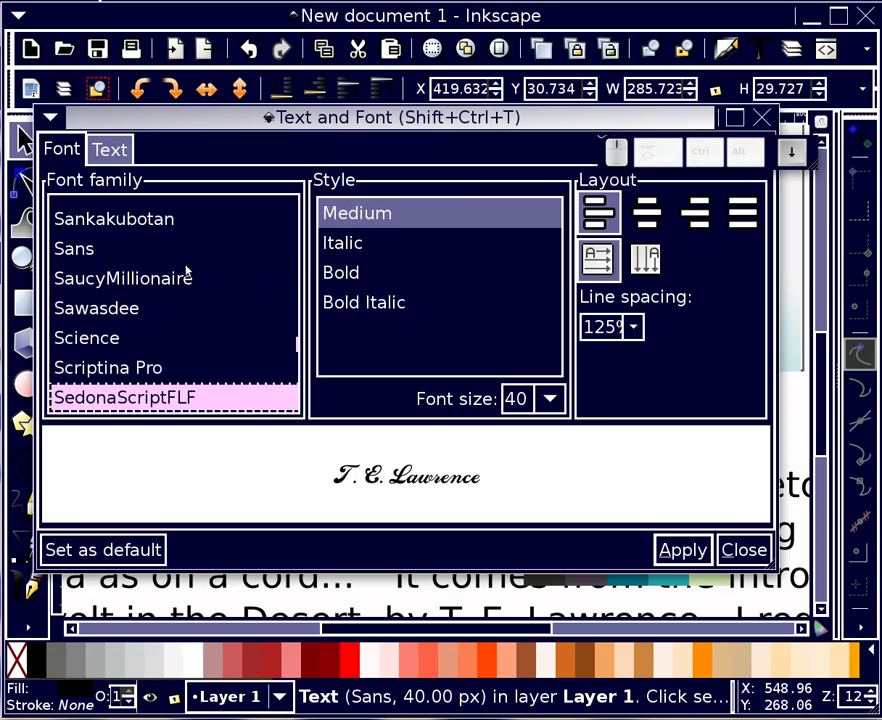
key(Down)
key(Down)
key(Down)
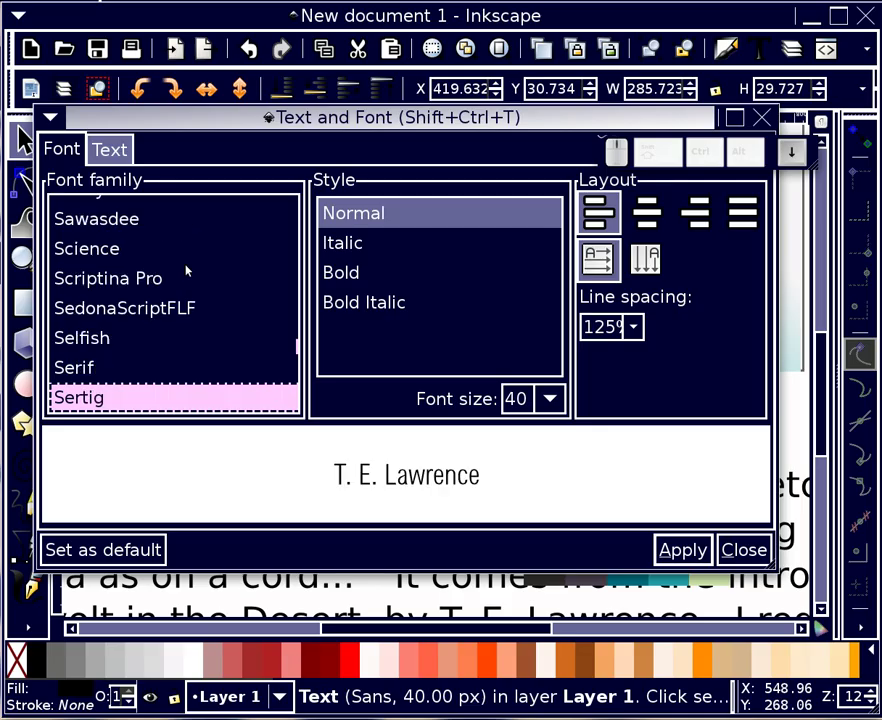
key(Down)
key(Down)
key(Down)
key(Down)
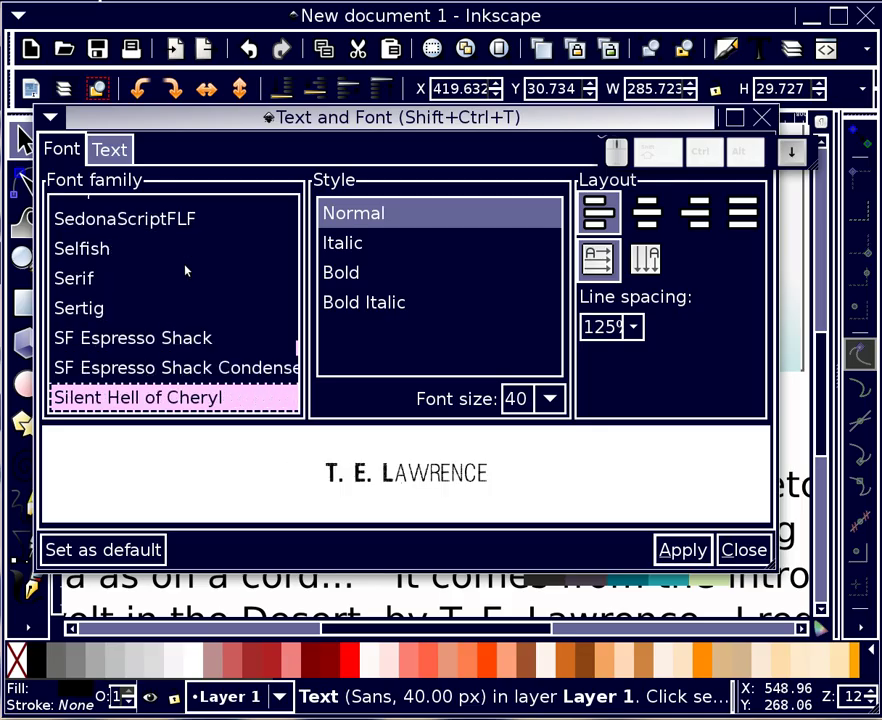
key(Down)
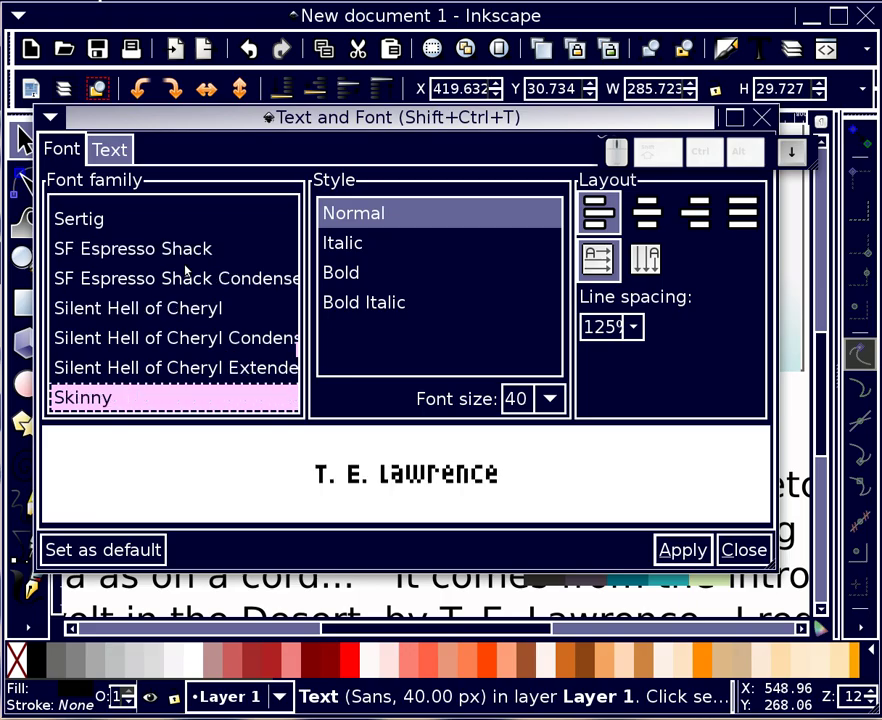
key(Down)
key(Down)
key(Down)
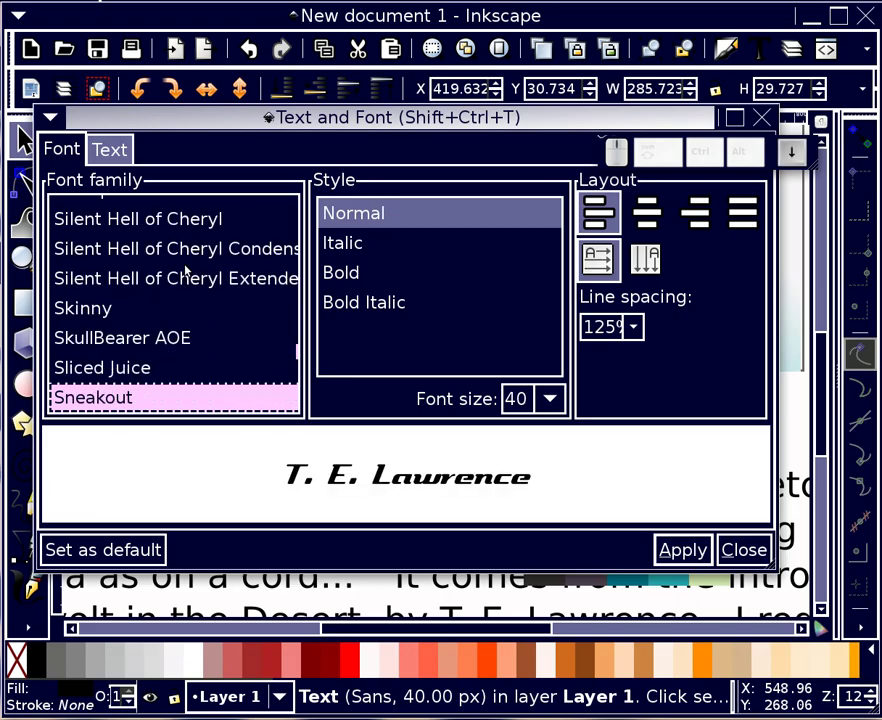
key(Down)
key(Down)
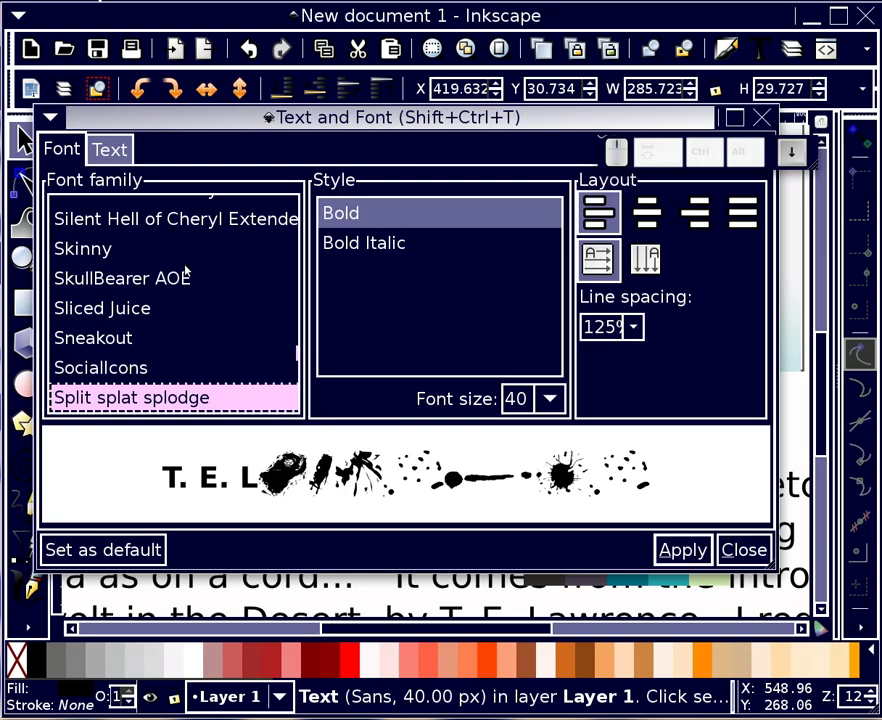
key(Down)
key(Down)
key(Down)
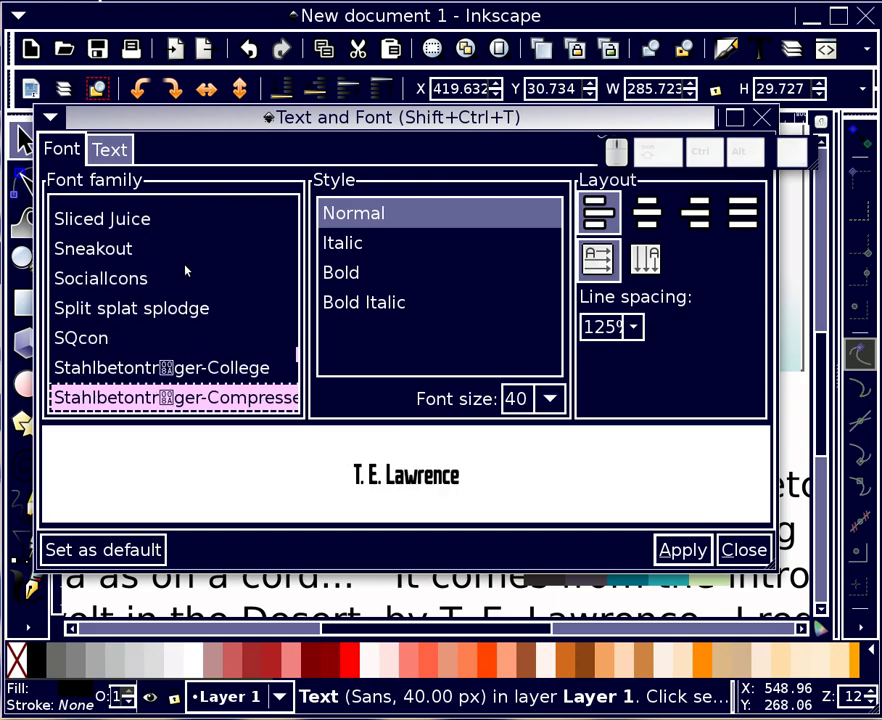
key(Down)
key(Down)
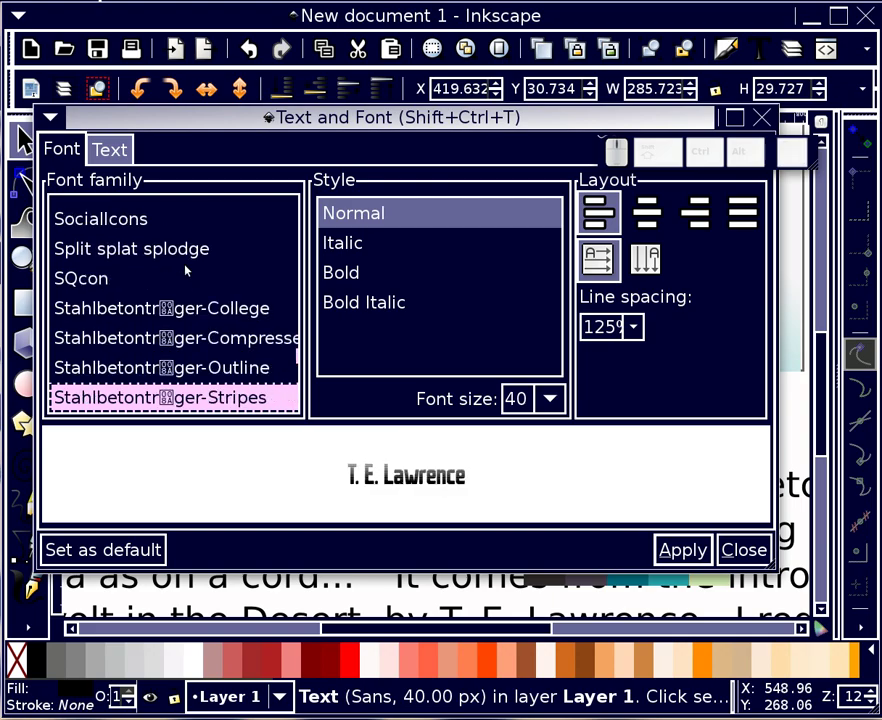
key(Down)
key(Down)
key(Down)
key(Down)
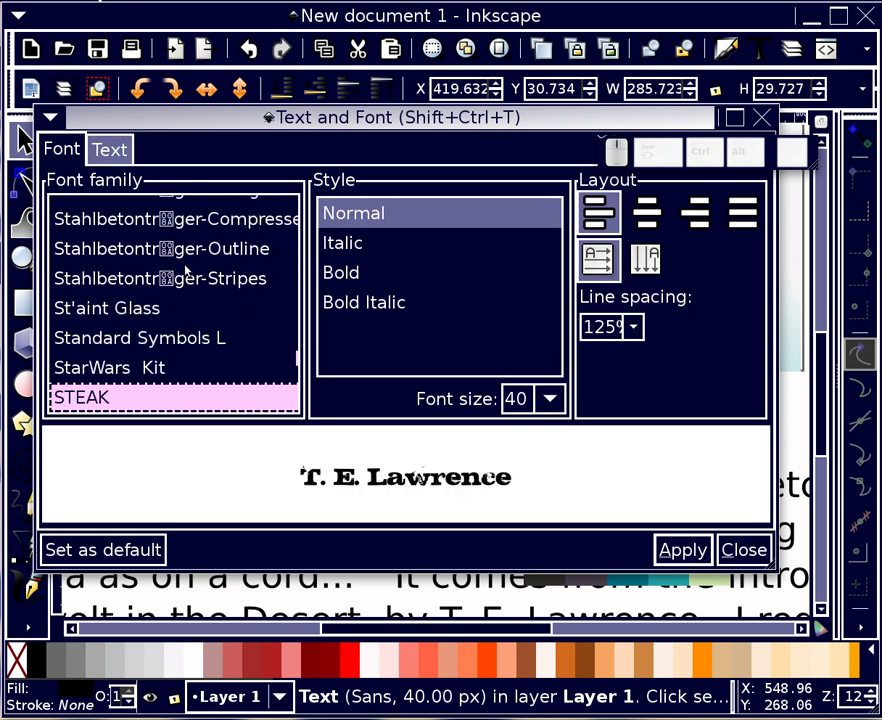
key(Down)
key(Down)
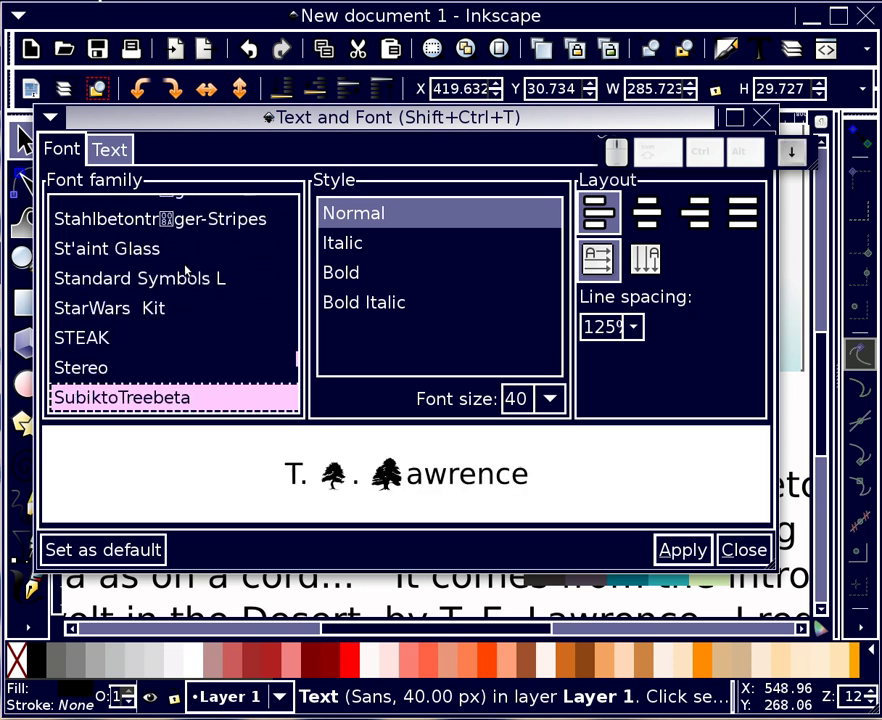
key(Down)
key(Down)
key(Down)
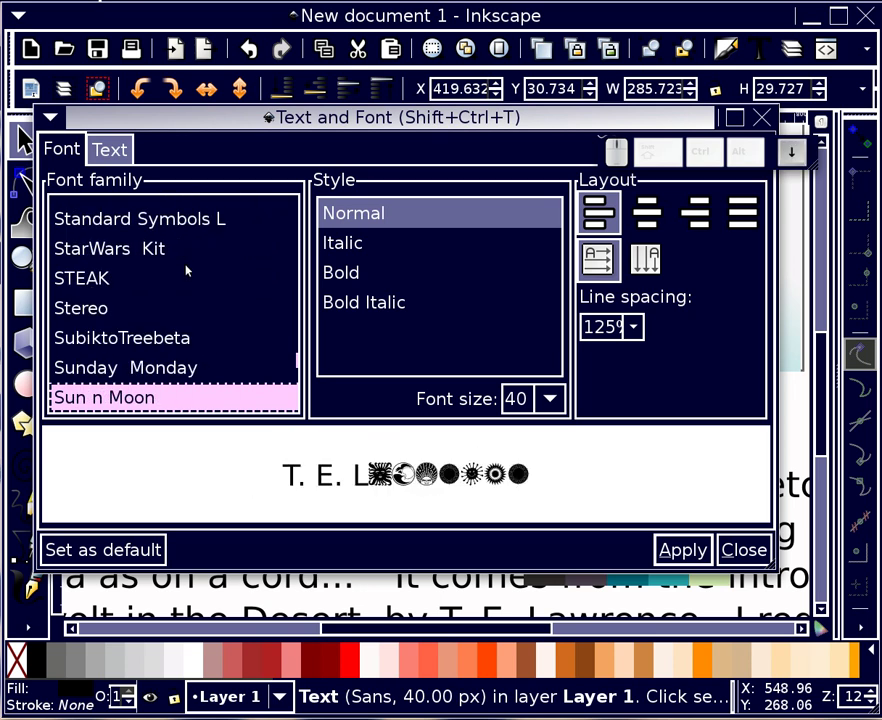
key(Down)
key(Down)
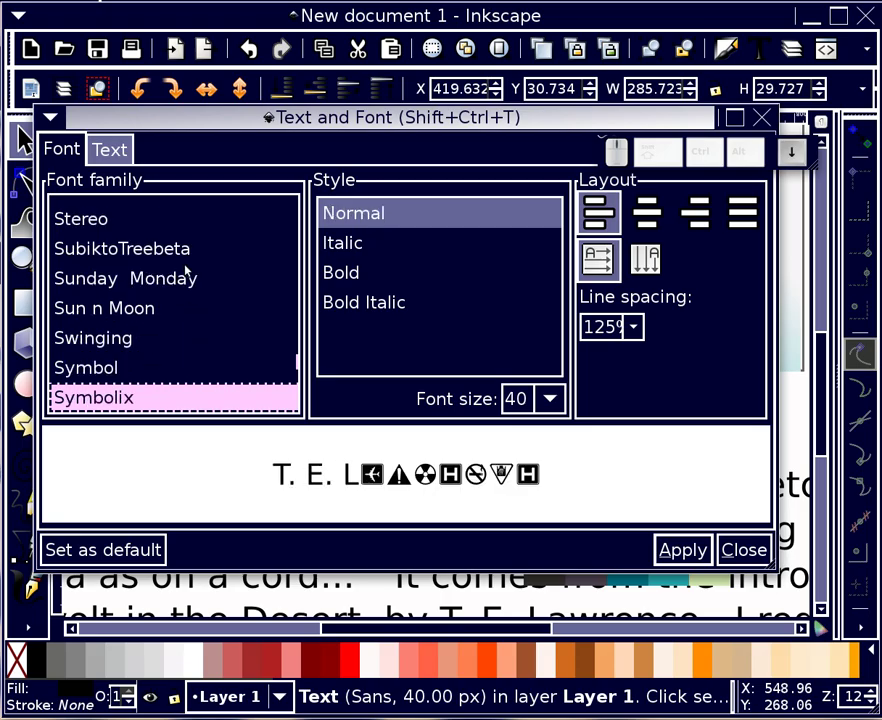
key(Down)
key(Down)
key(Down)
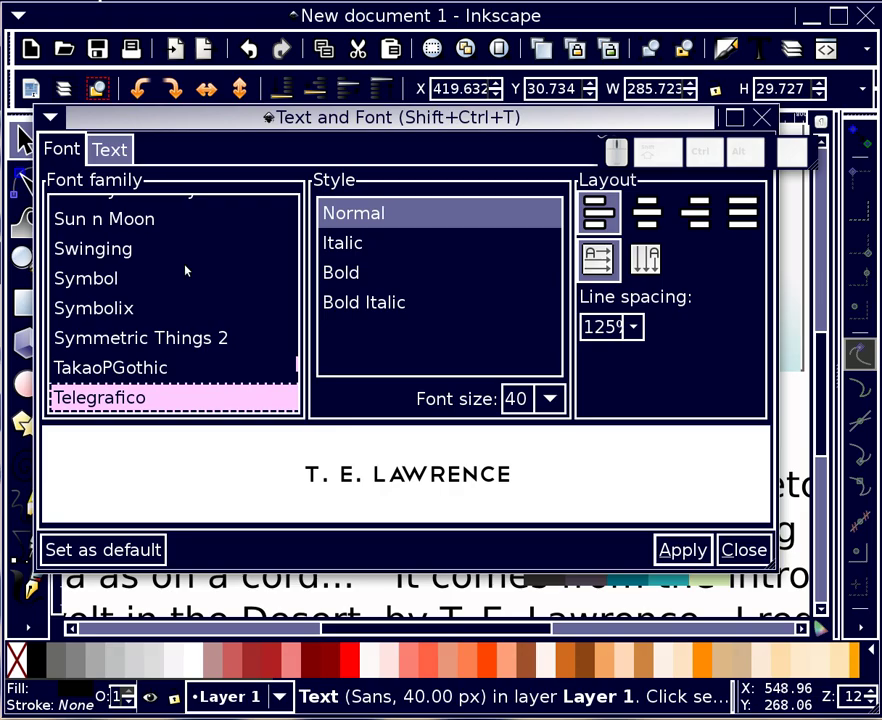
click(675, 549)
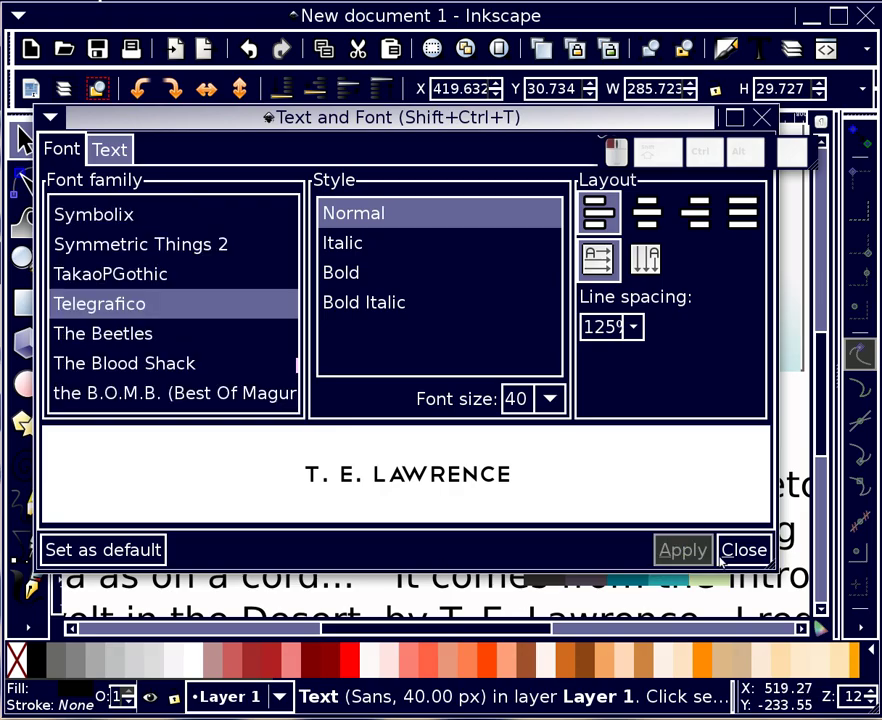
click(742, 551)
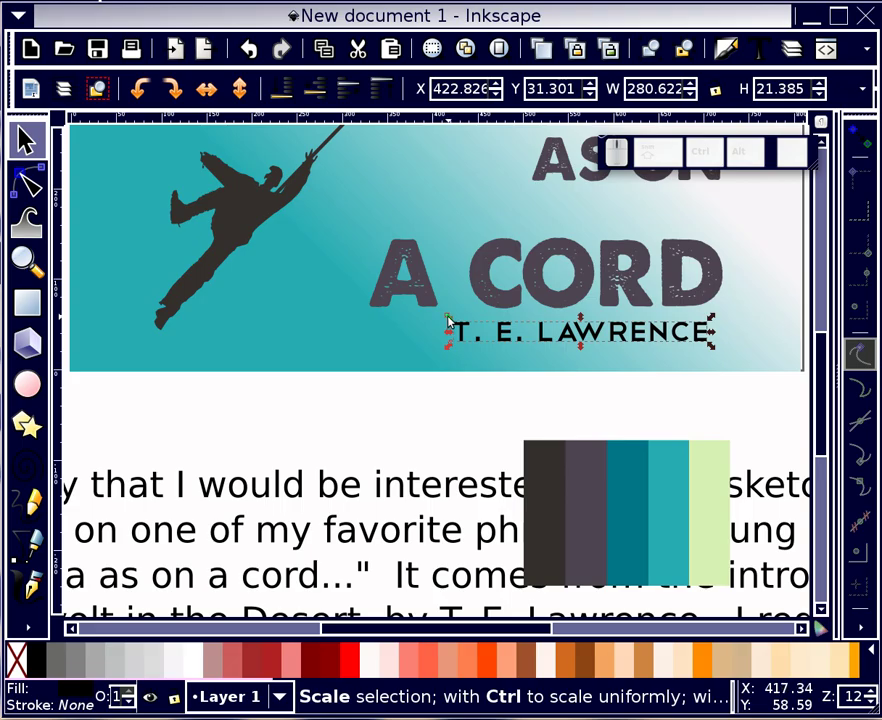
Step: Scale the "T. E. Lawrence" credit down proportionally to about 175 wide and move it to about X 608, Y 16 in the poster's lower-right corner
mouse_move(451, 325)
mouse_down()
mouse_move(471, 336)
mouse_move(447, 330)
mouse_up()
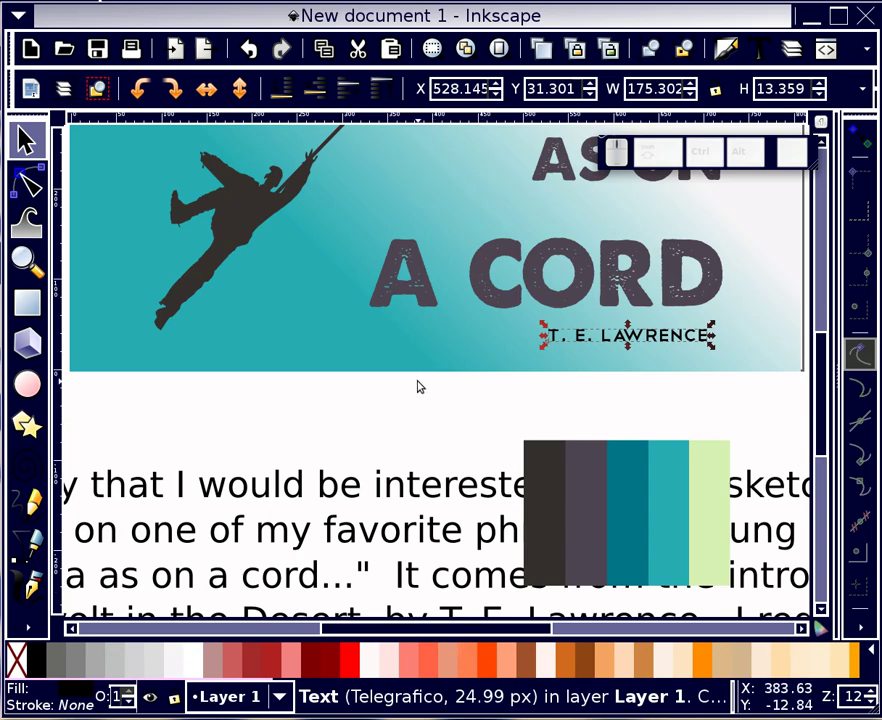
scroll(420, 387, up, 5)
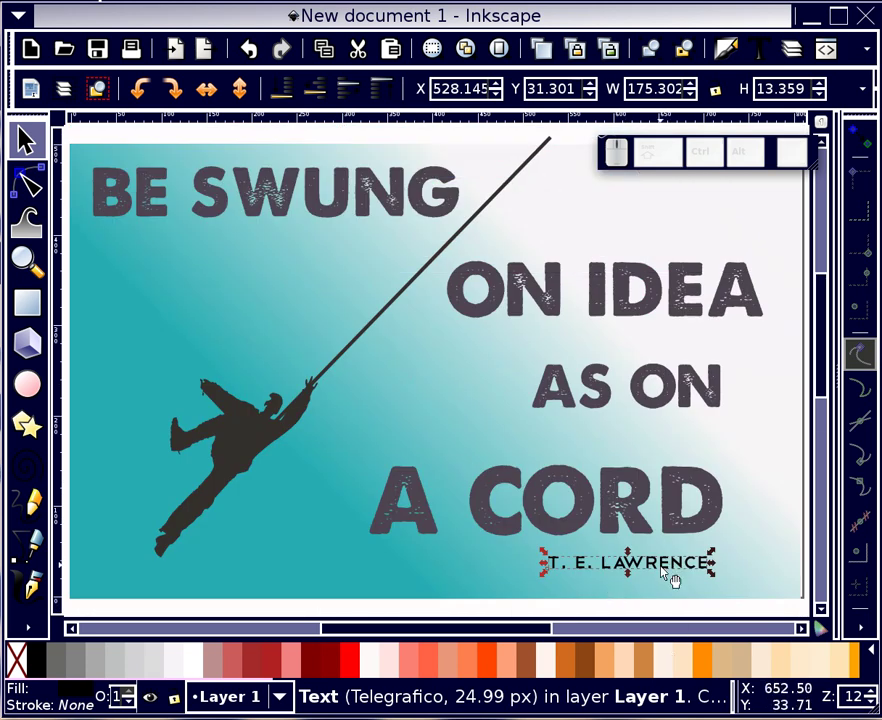
drag(697, 578, 751, 587)
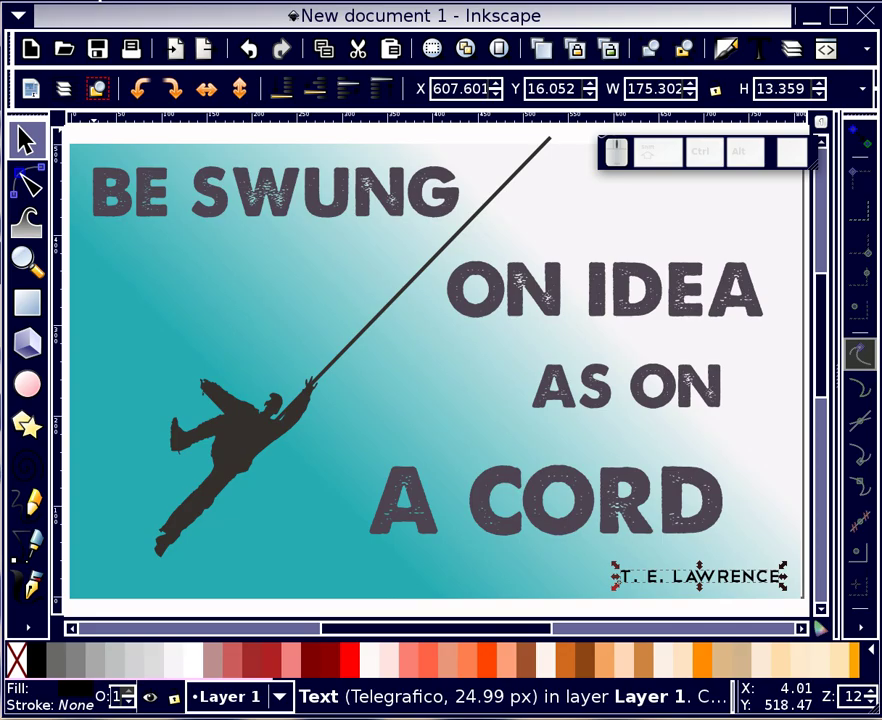
right_click(728, 2)
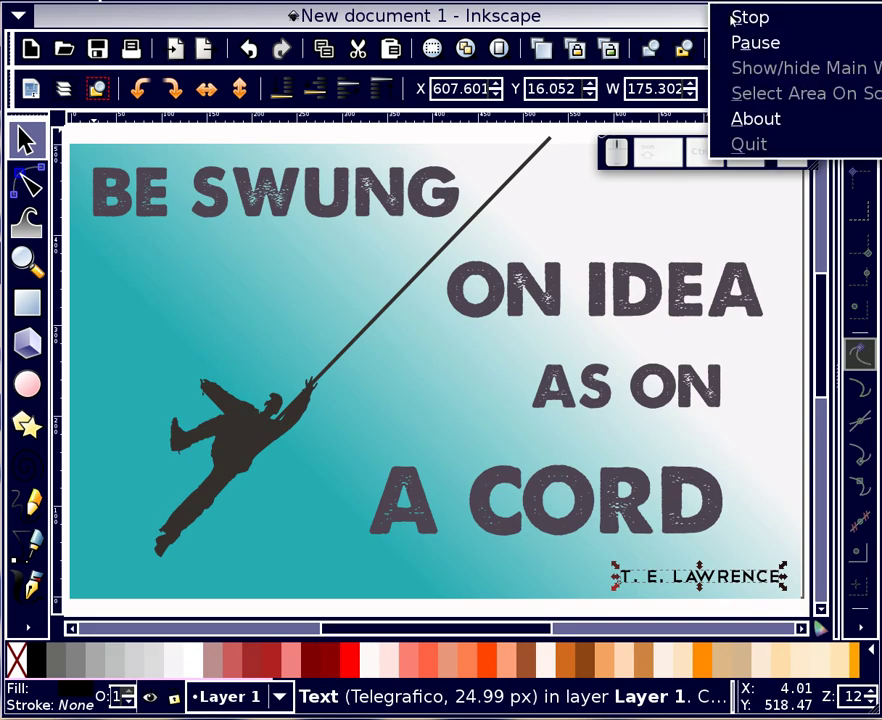